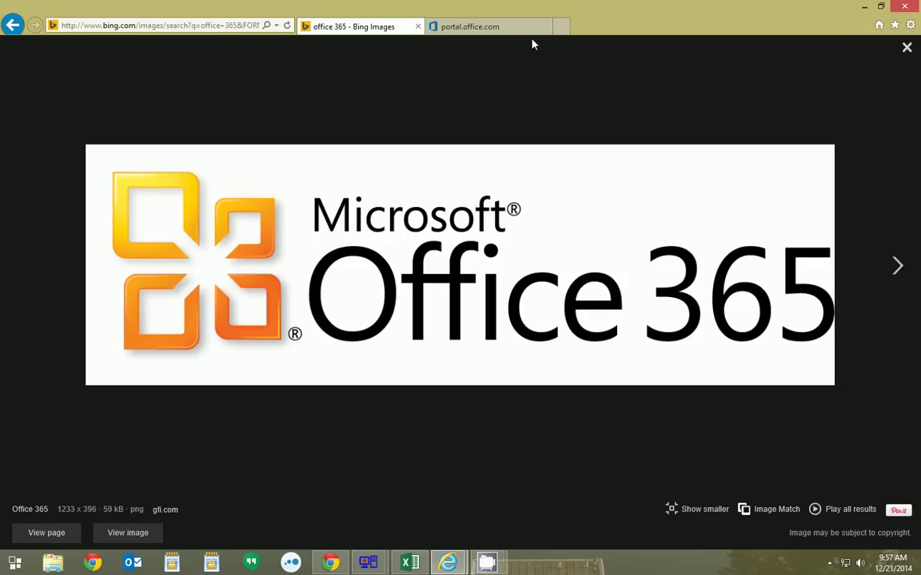
left_click(463, 27)
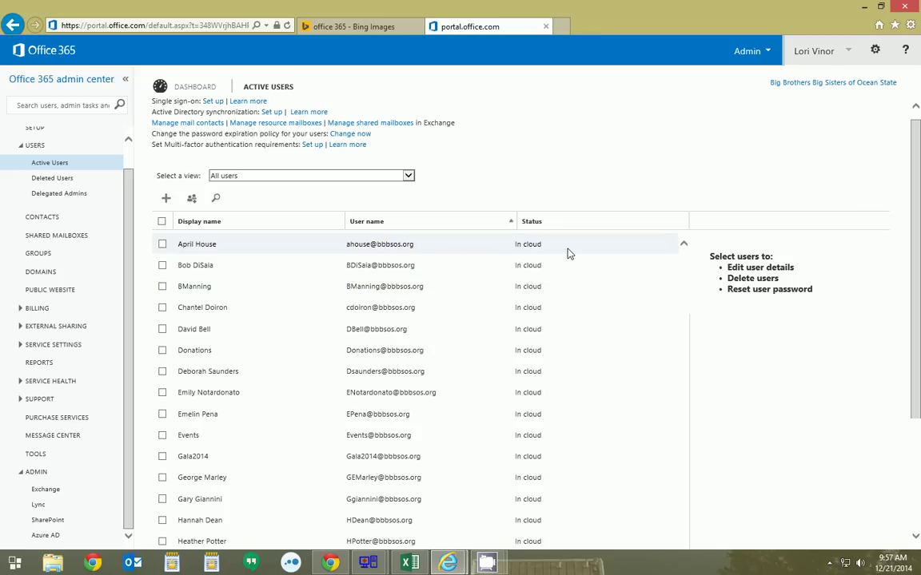
left_click_drag(916, 164, 916, 252)
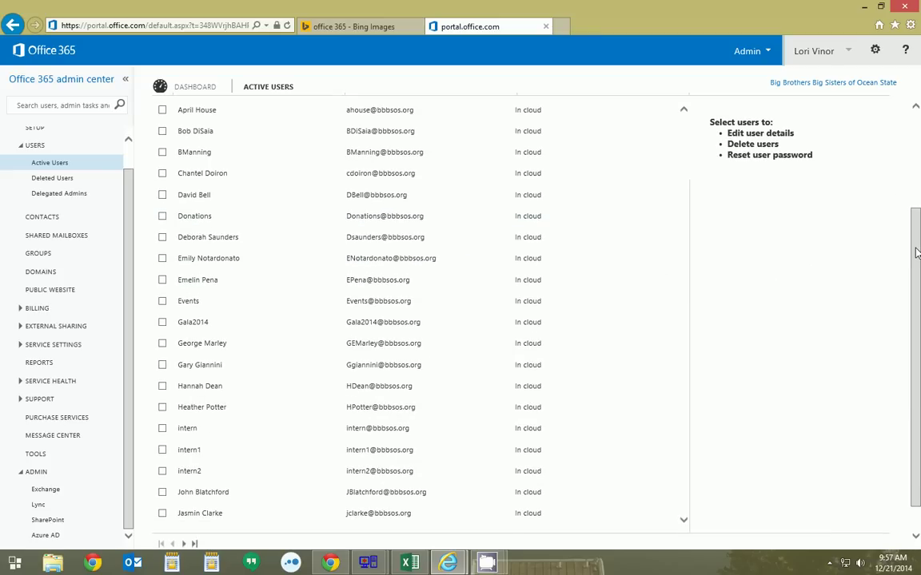
scroll(823, 220, "up", 3)
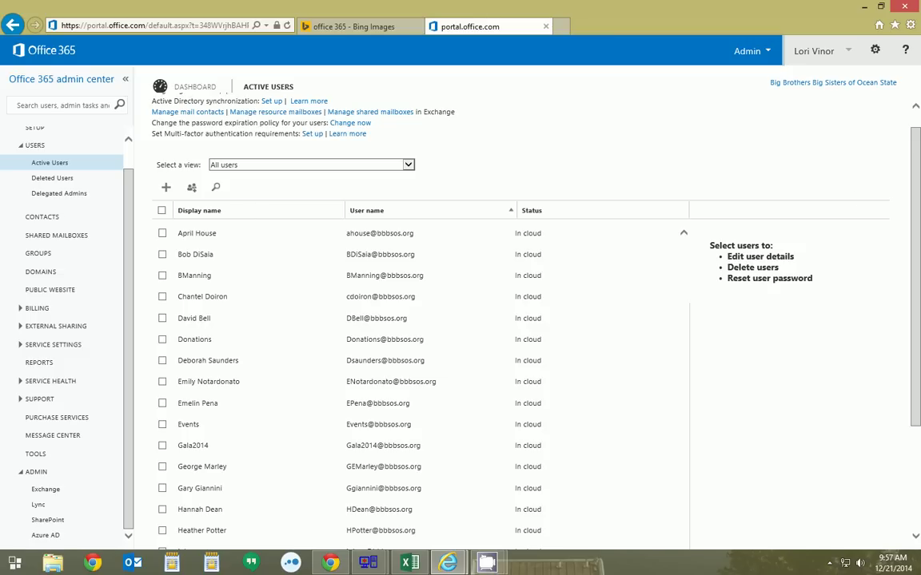
scroll(128, 222, "down", 3)
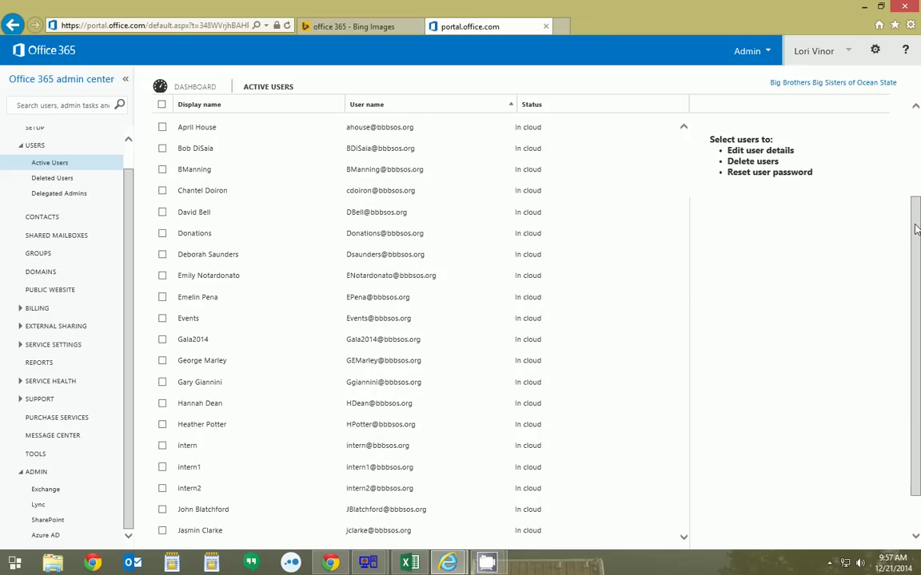
scroll(132, 211, "up", 1)
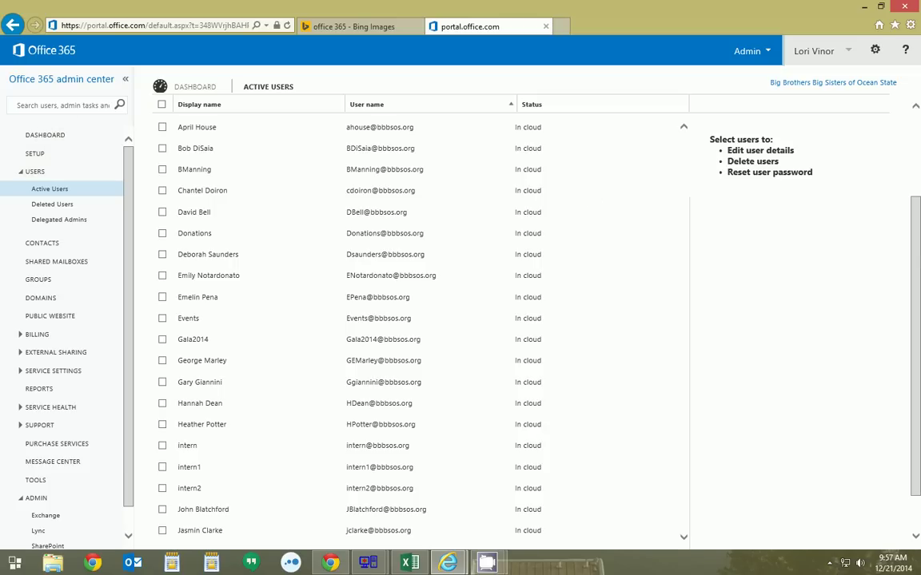
mouse_move(917, 260)
left_mouse_down()
mouse_move(904, 152)
mouse_move(900, 294)
mouse_move(895, 199)
mouse_move(894, 288)
left_mouse_up()
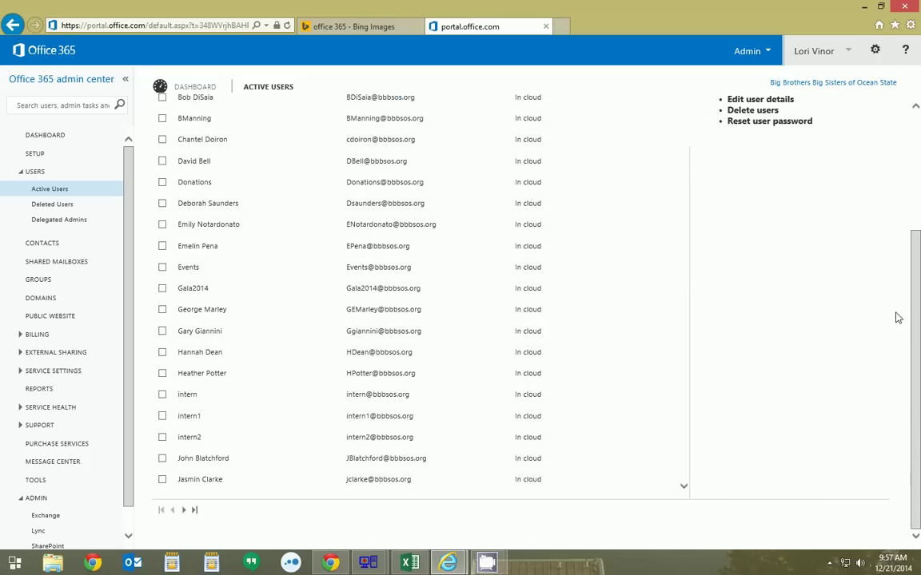
left_click(184, 511)
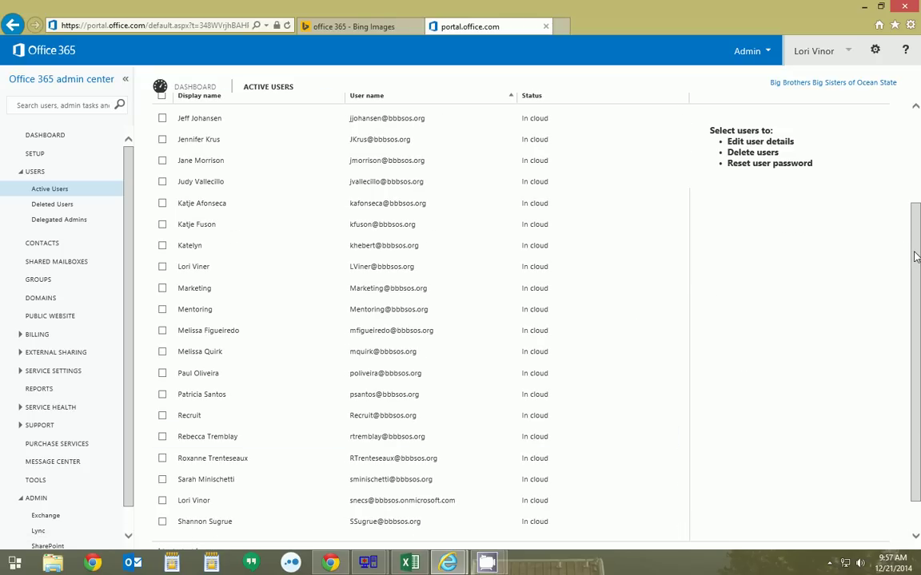
scroll(824, 228, "up", 3)
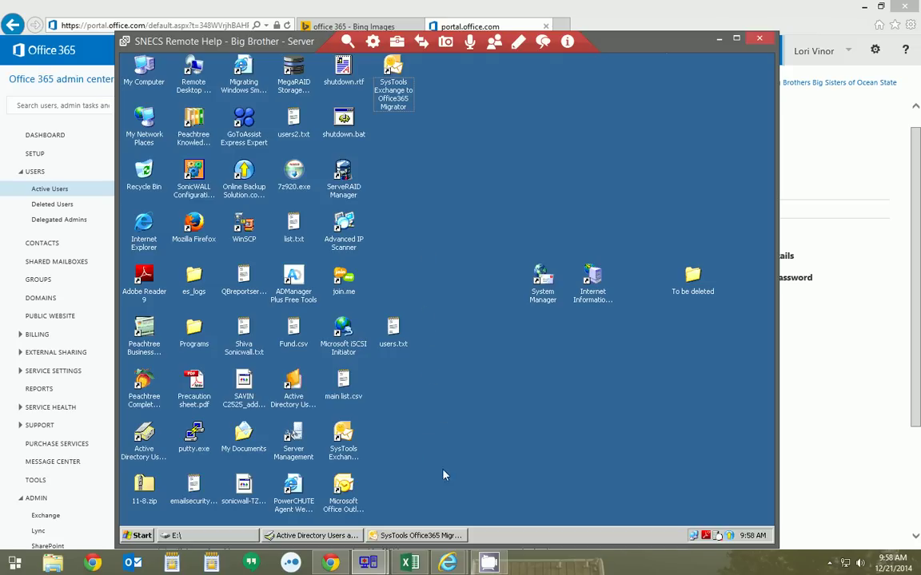
Maximize the SNECS Remote Help session so the server desktop fills the screen
left_click(737, 41)
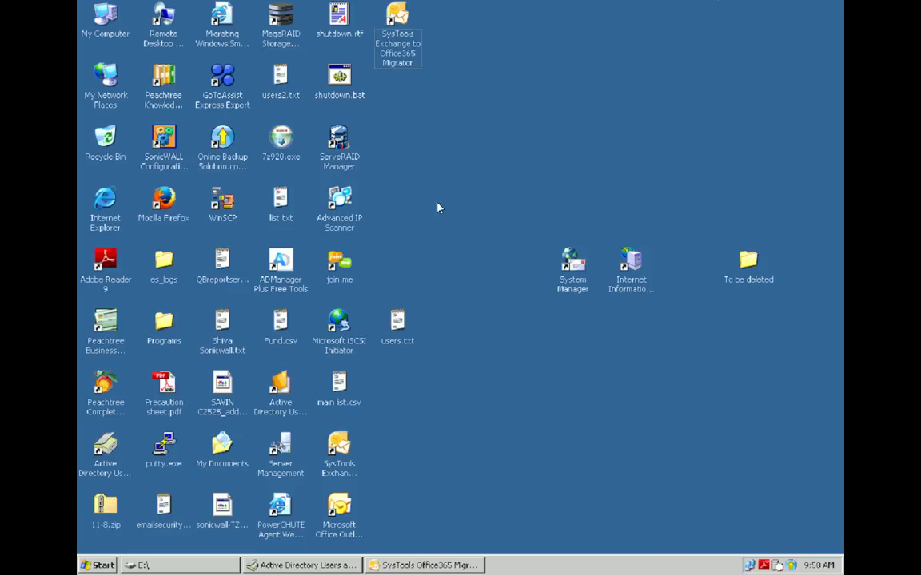
left_click(526, 445)
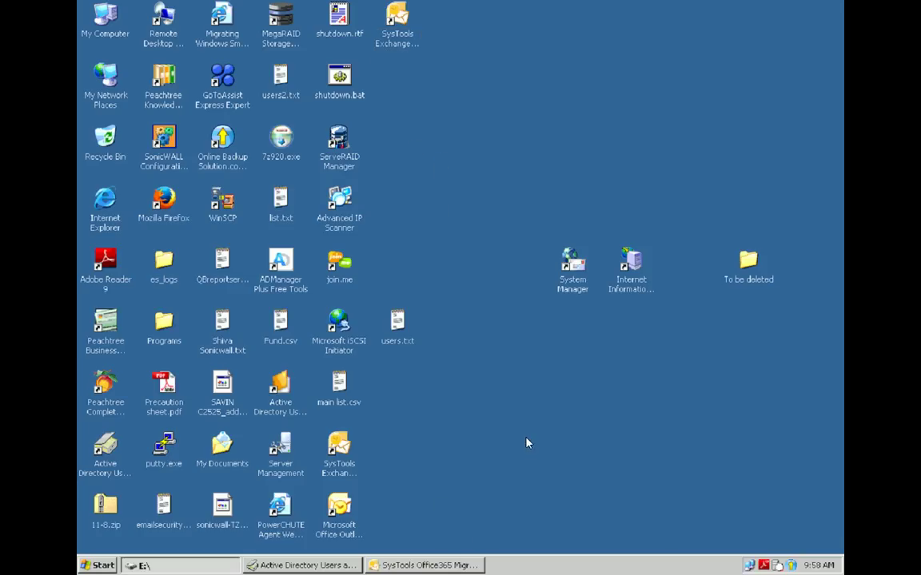
left_click(415, 564)
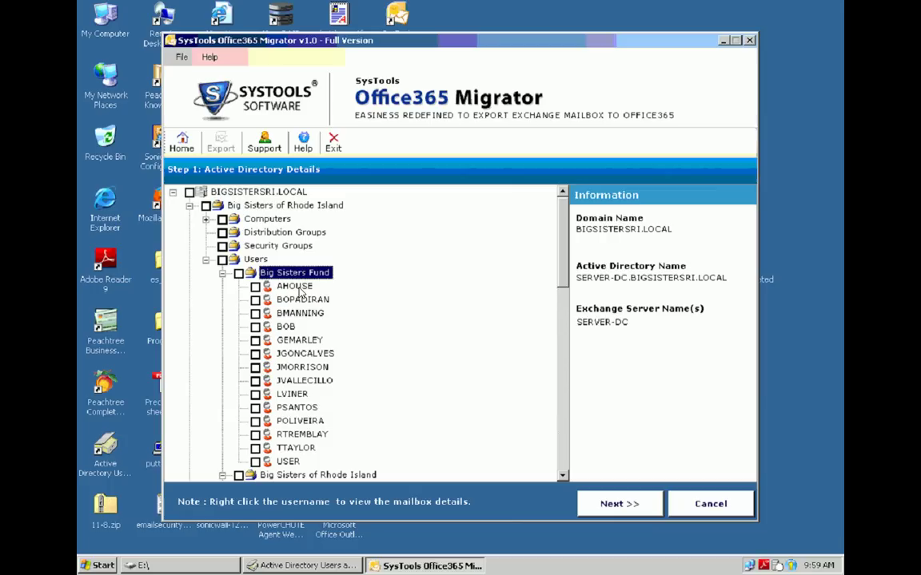
left_click(294, 288)
right_click(294, 289)
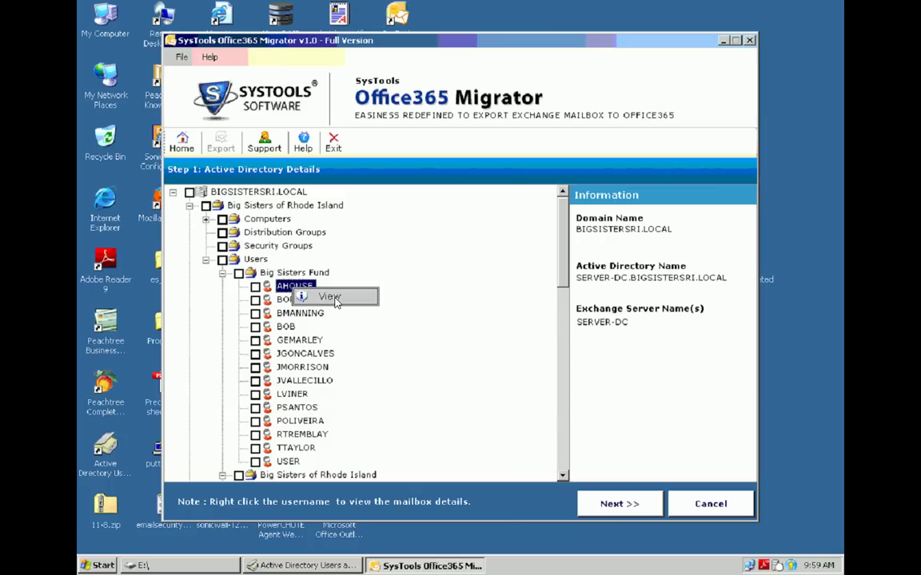
left_click(334, 297)
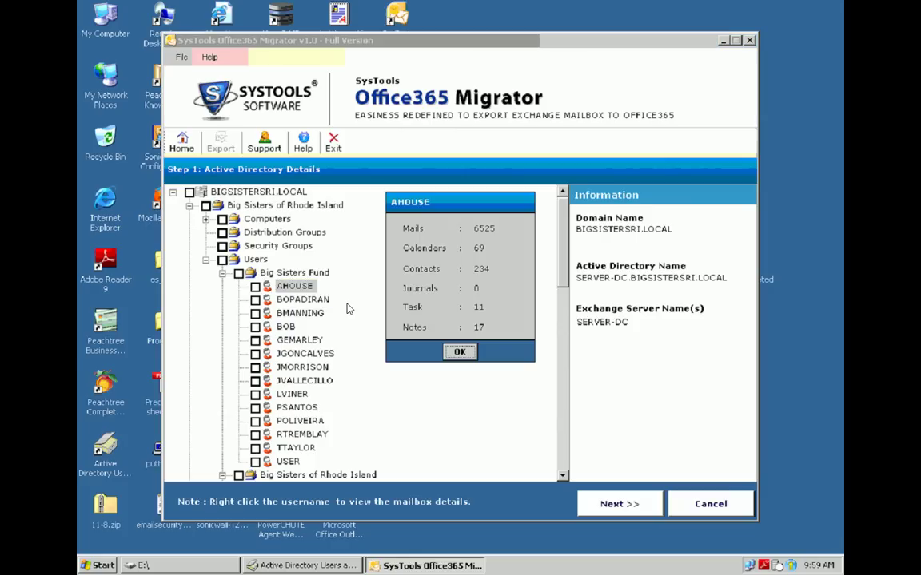
left_click(102, 566)
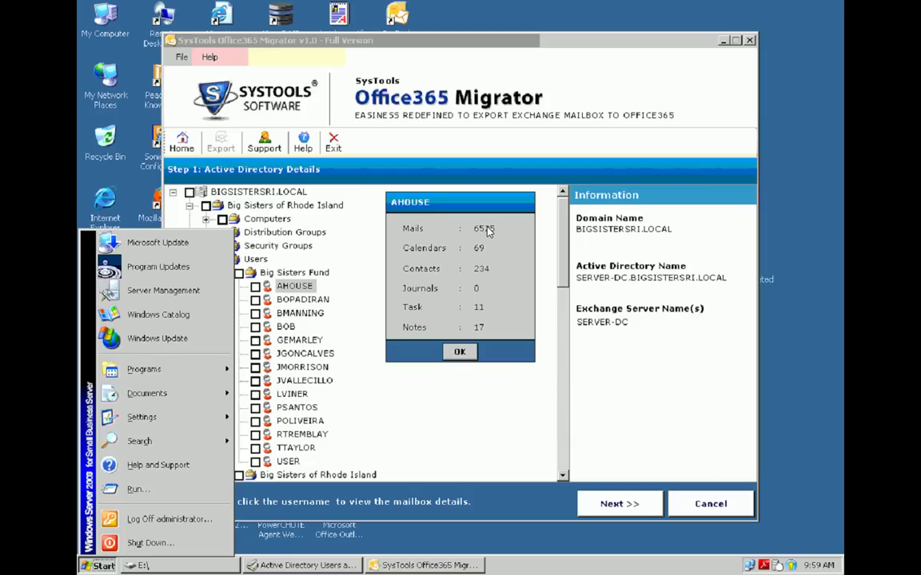
left_click(460, 353)
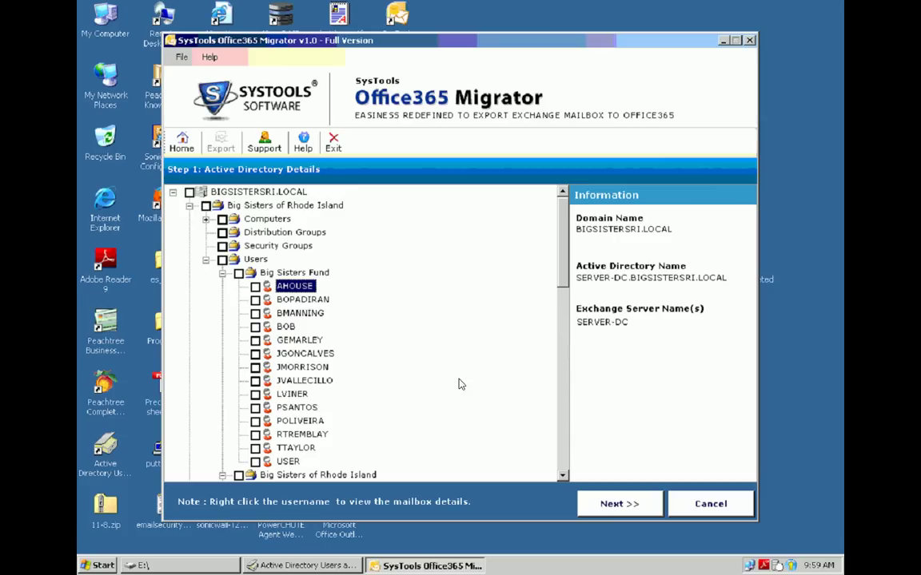
right_click(287, 465)
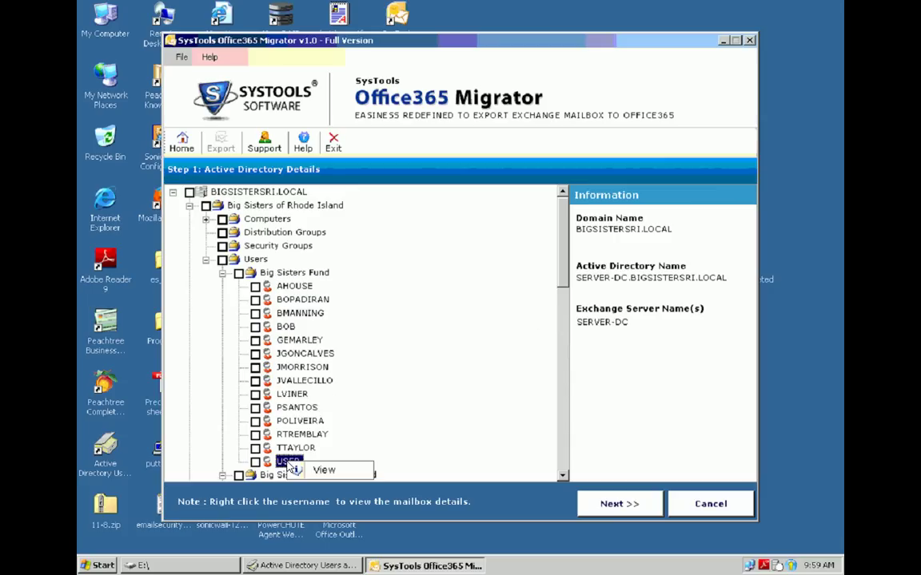
left_click(334, 472)
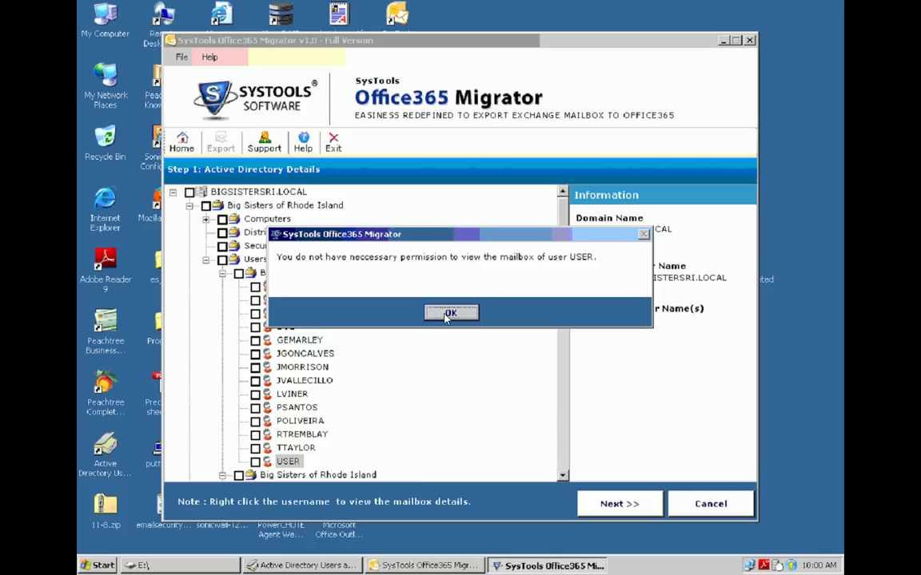
key("Return")
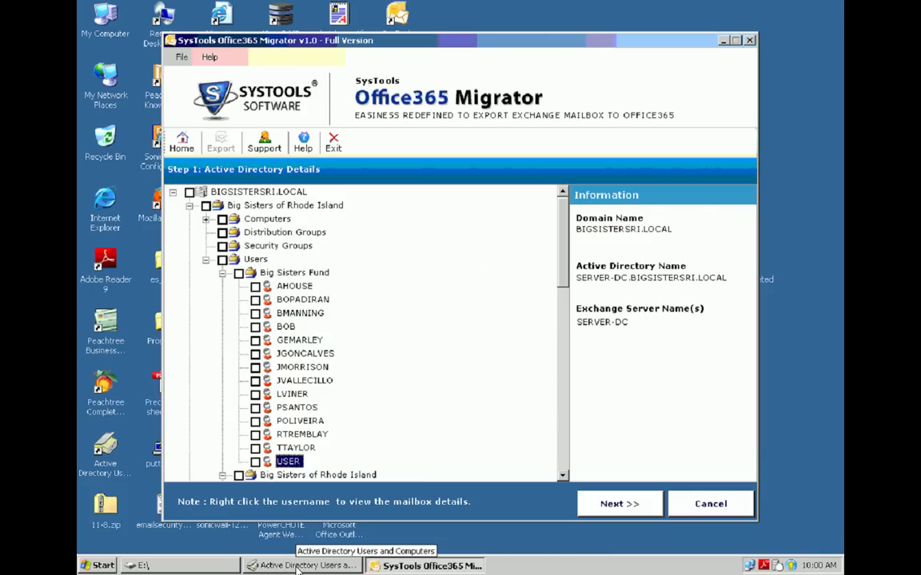
Open the properties of the account 'user' in the Big Sisters Fund container
left_click(297, 566)
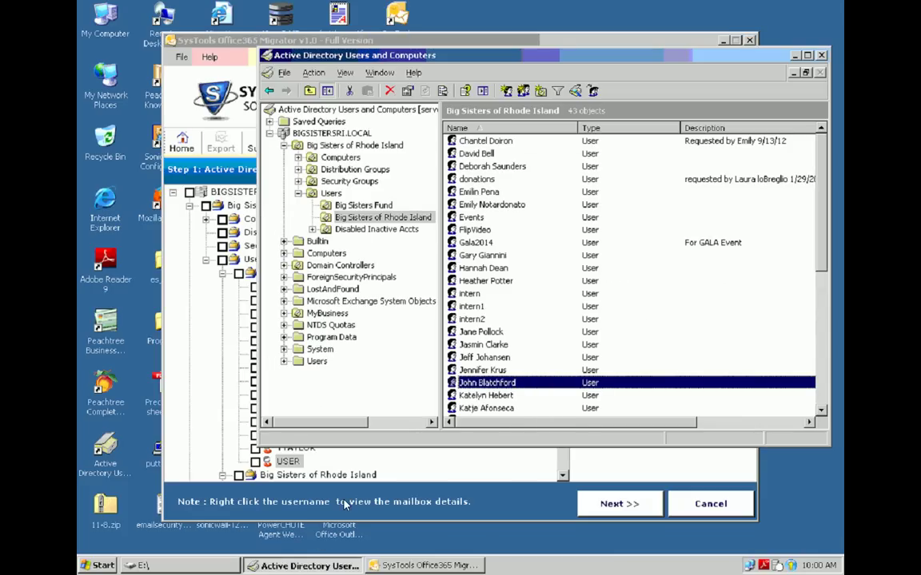
left_click(824, 337)
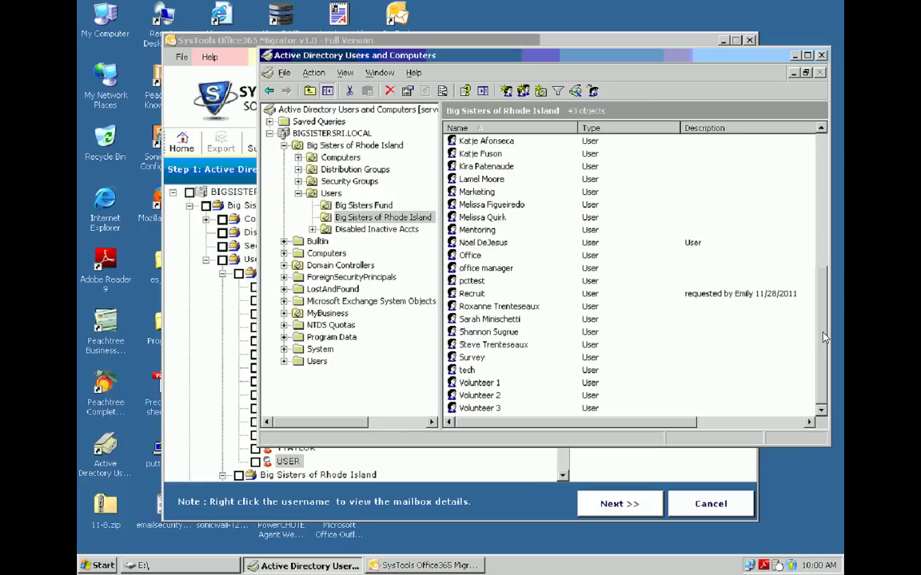
left_click(362, 205)
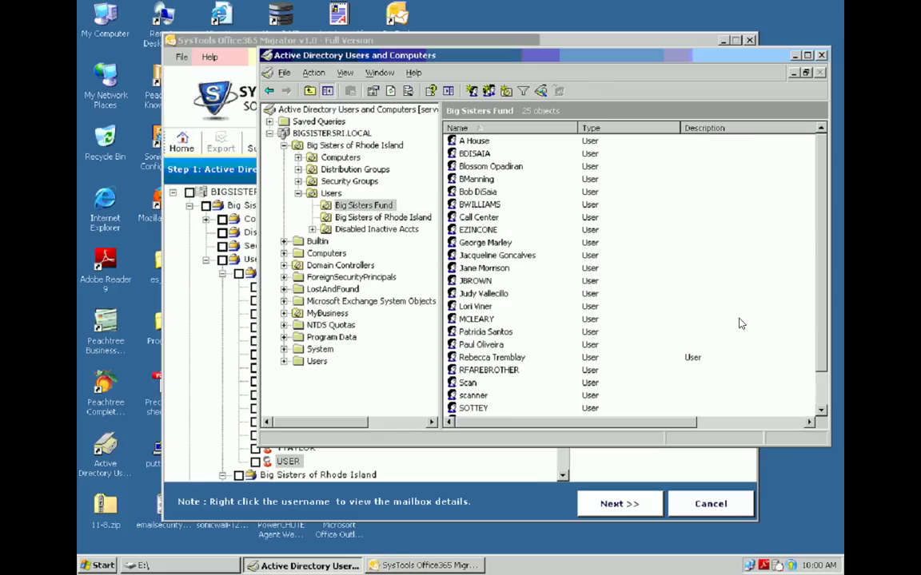
left_click(823, 394)
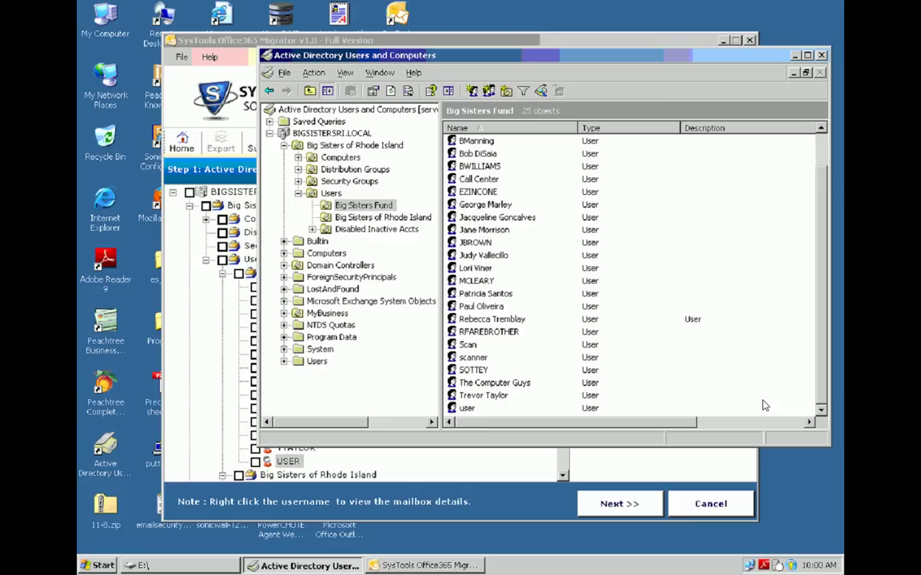
right_click(466, 410)
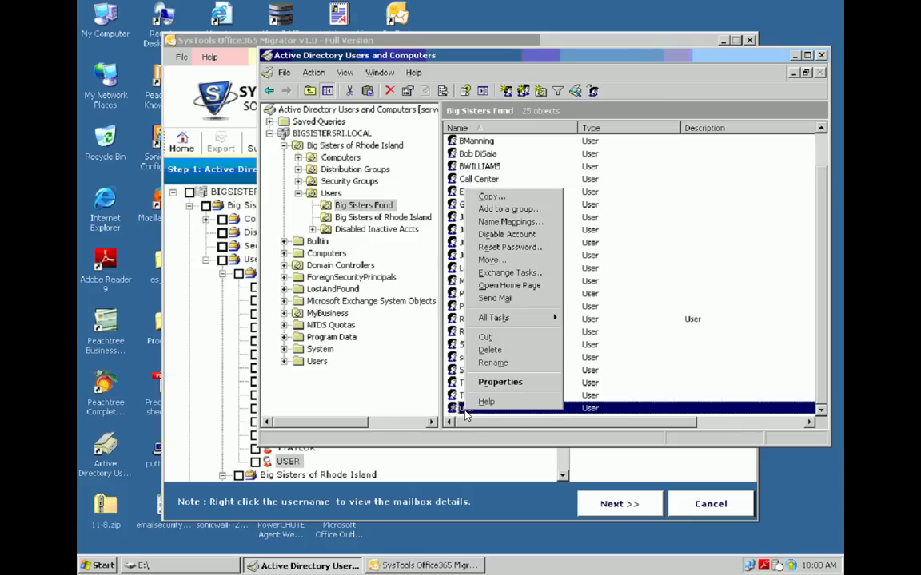
left_click(508, 384)
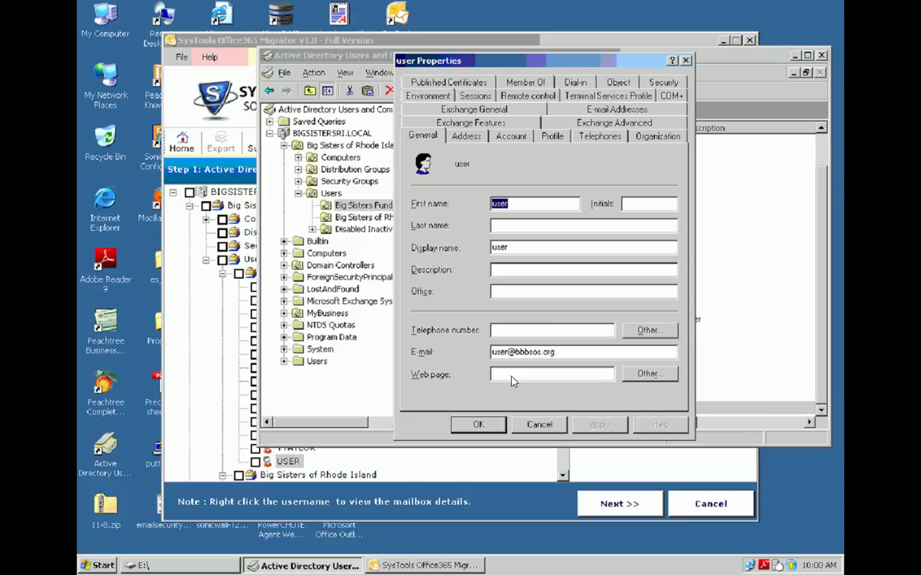
From Exchange Advanced, open the Mailbox Rights advanced security settings
left_click(628, 124)
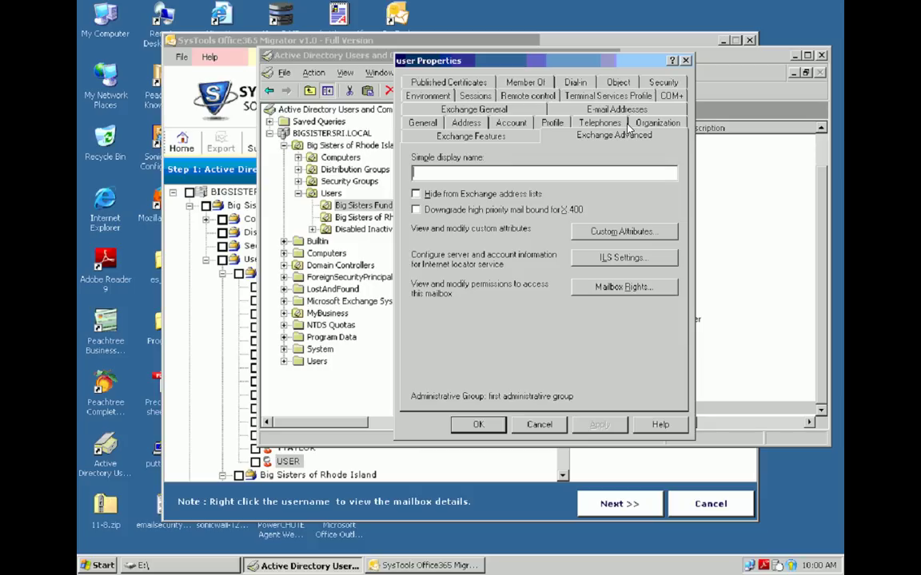
left_click(621, 289)
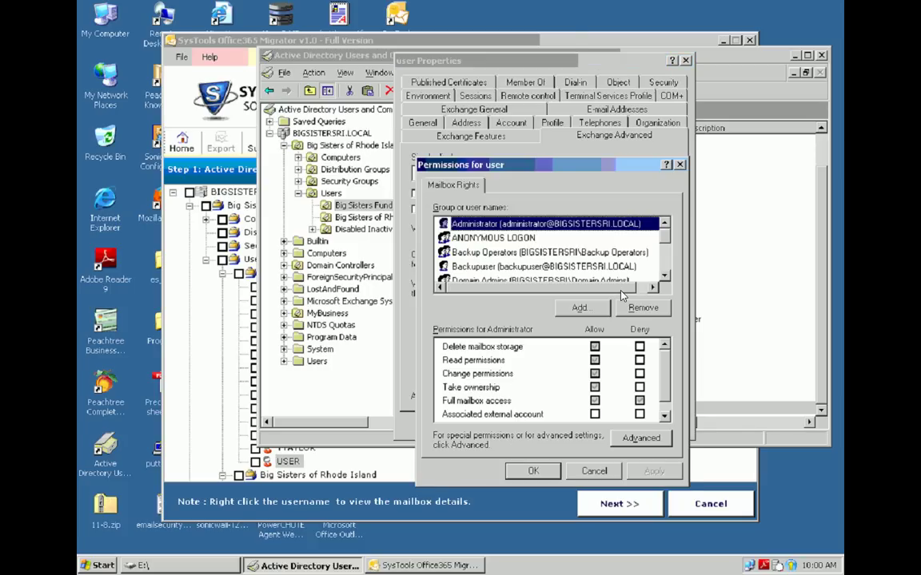
left_click(642, 439)
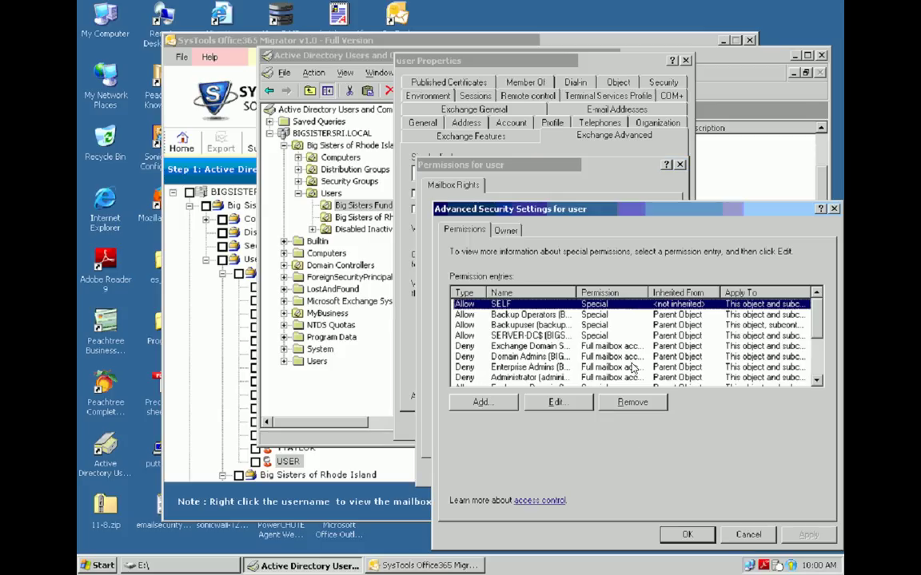
Add Administrator to the mailbox permissions with Full mailbox access allowed
left_click(481, 403)
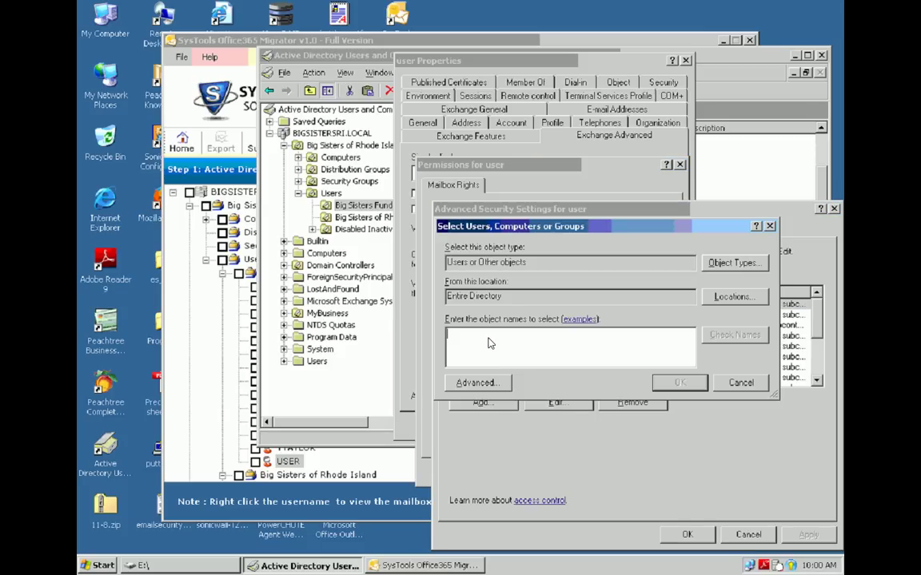
type("administrator")
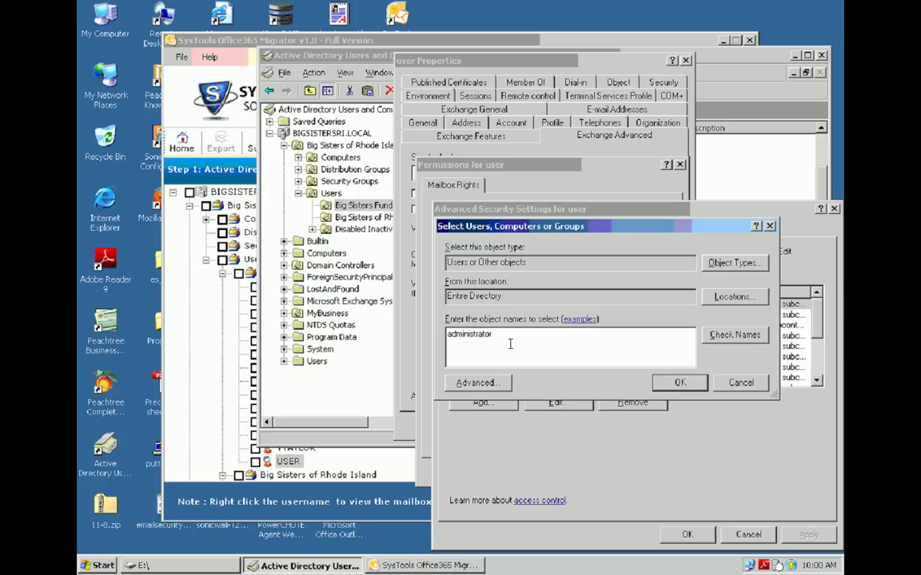
left_click(725, 336)
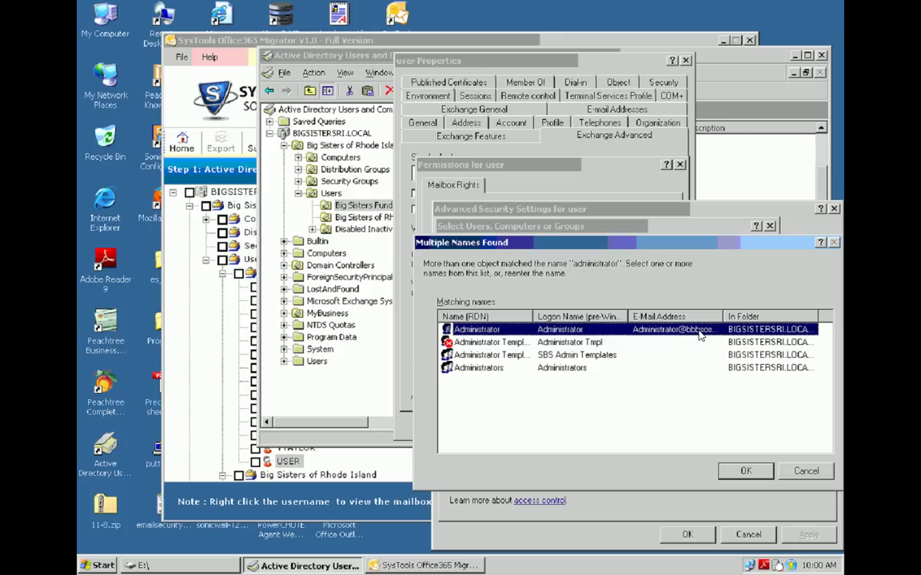
double_click(699, 332)
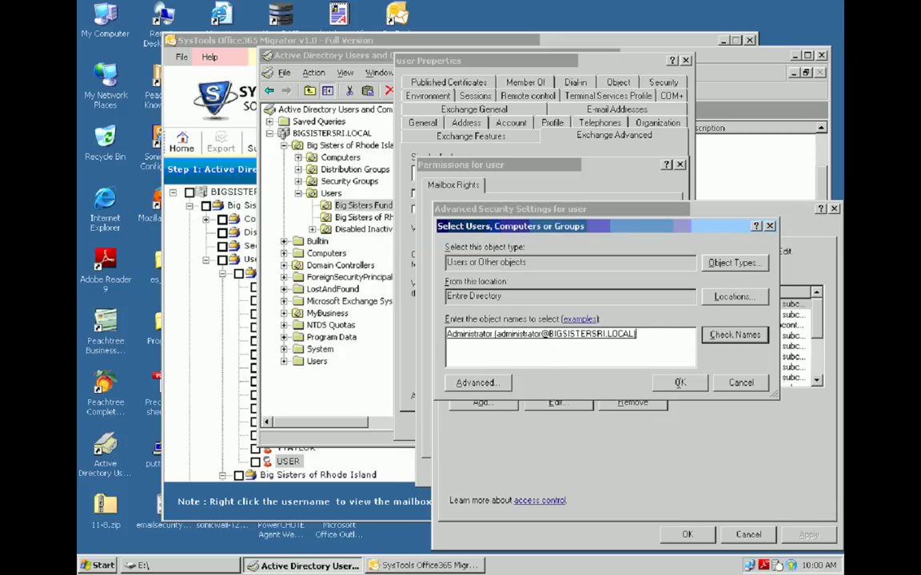
left_click(679, 382)
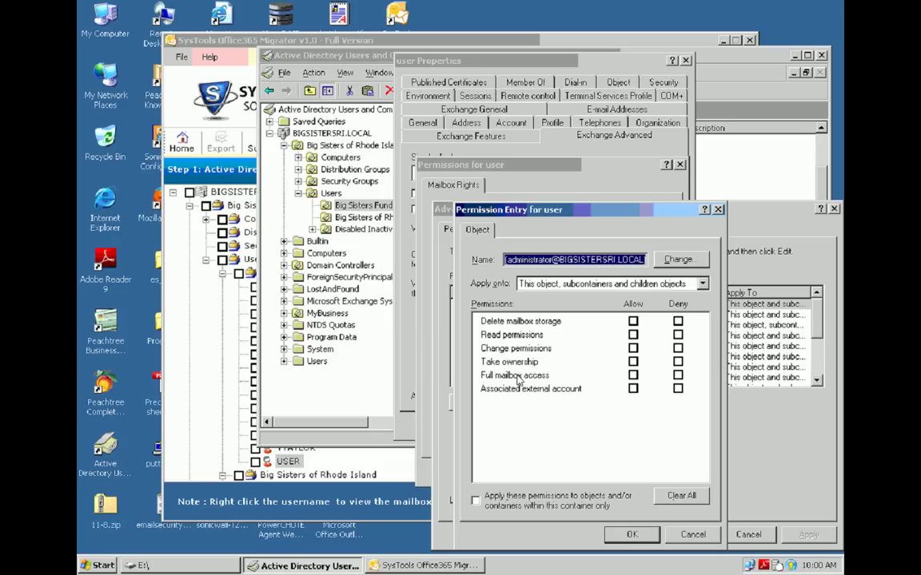
left_click(632, 374)
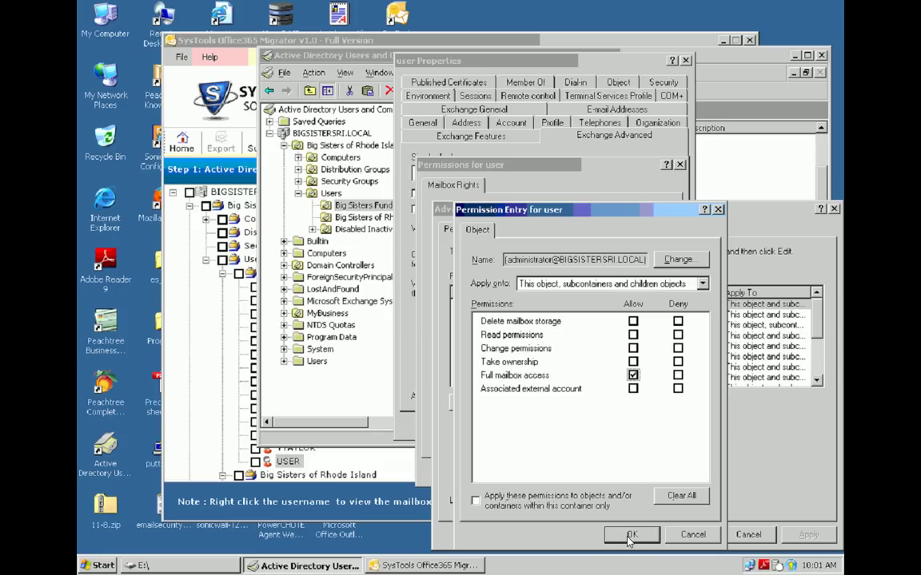
key("Return")
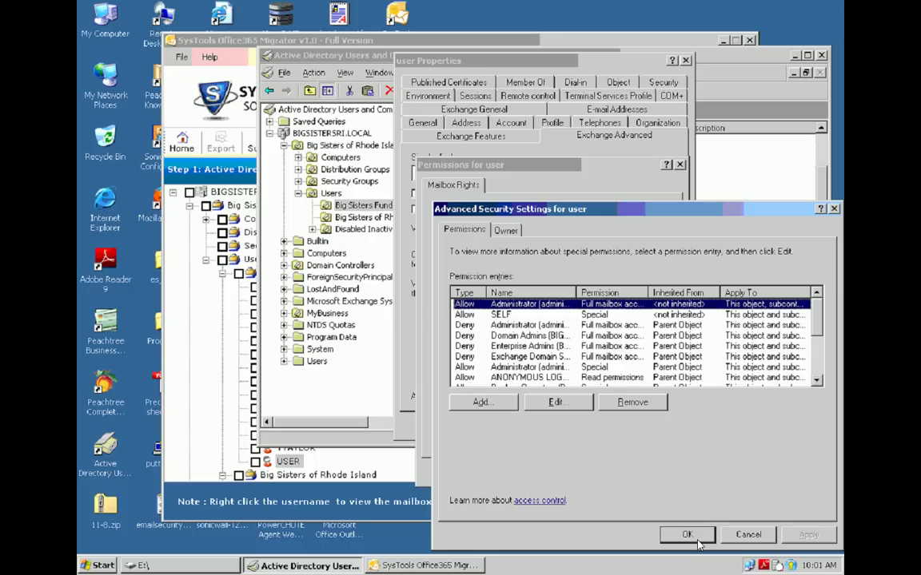
Apply the changes, close all permission and property dialogs, and return to the migrator
key("alt+a")
key("Return")
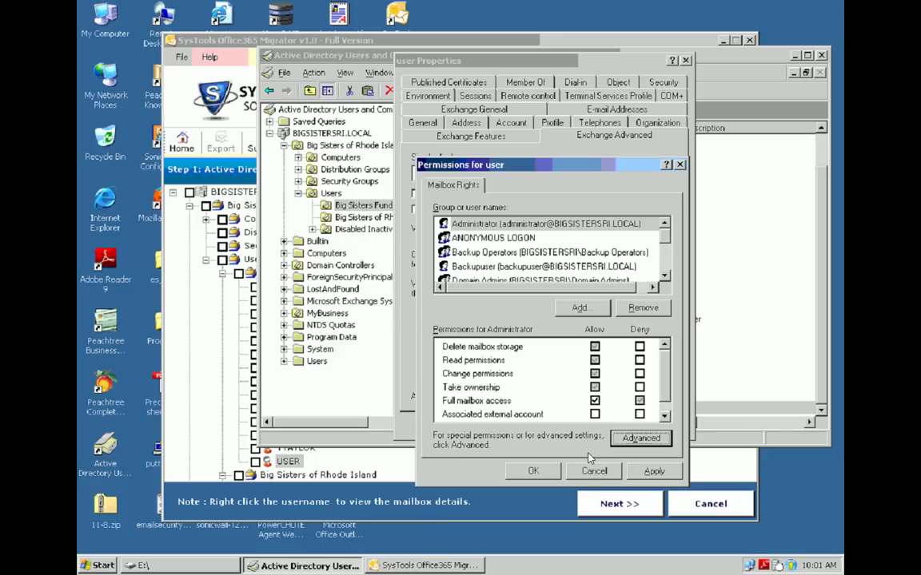
key("Return")
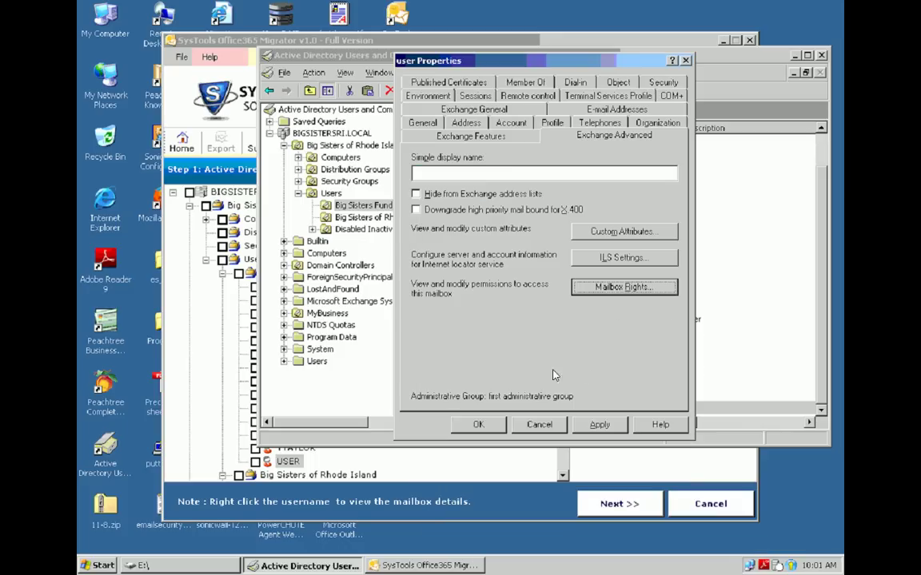
left_click(478, 426)
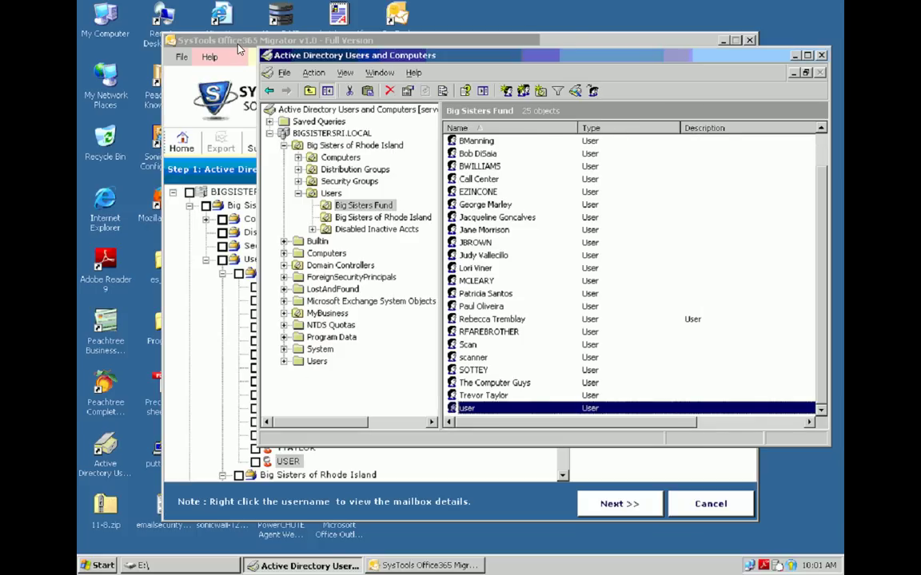
left_click(238, 49)
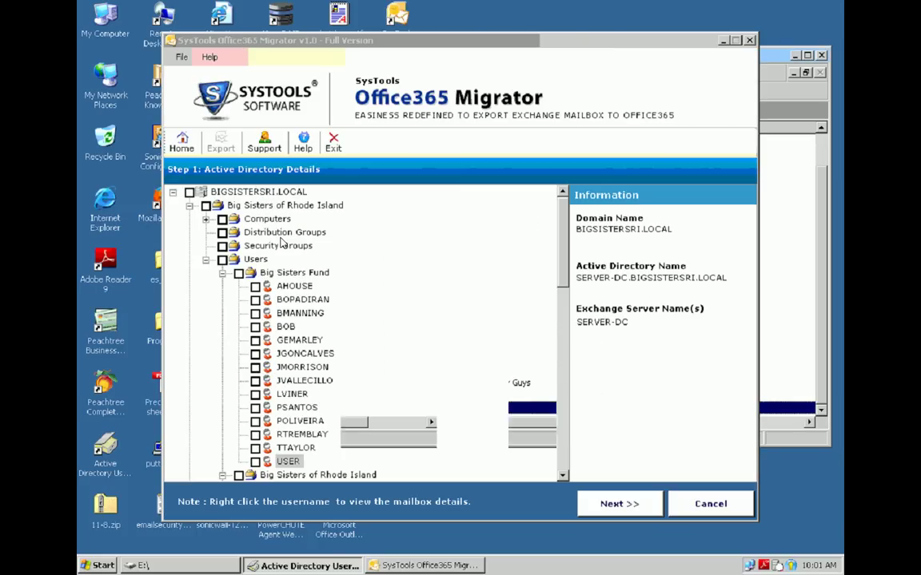
right_click(296, 465)
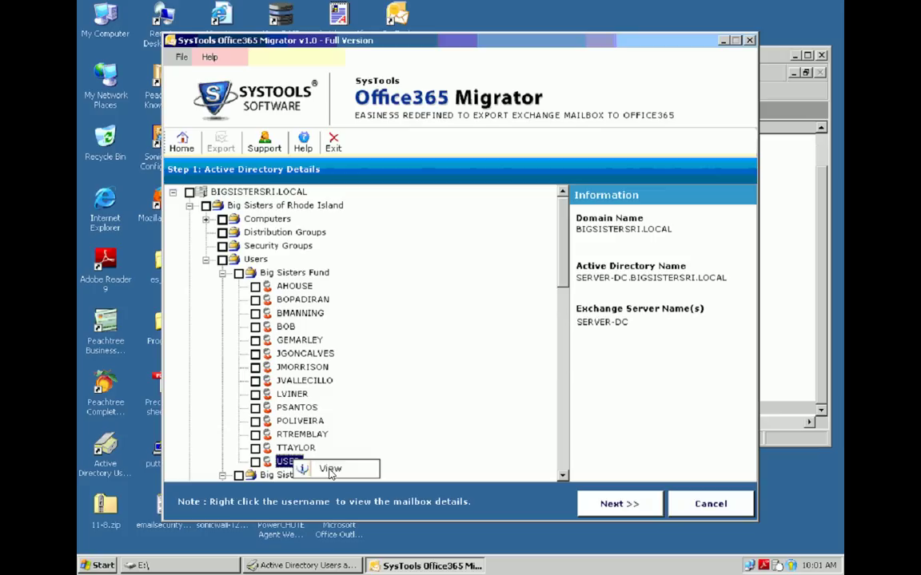
left_click(330, 470)
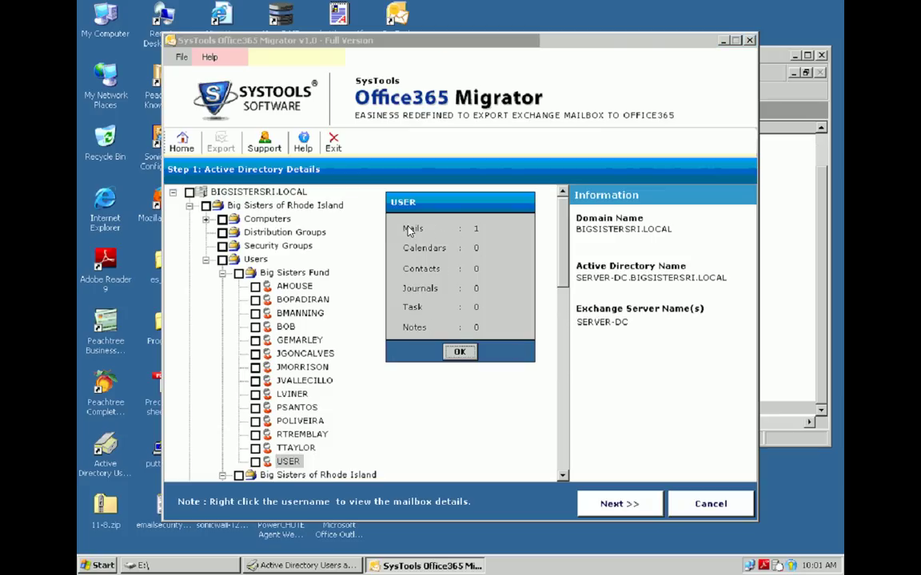
left_click(459, 355)
left_click(458, 354)
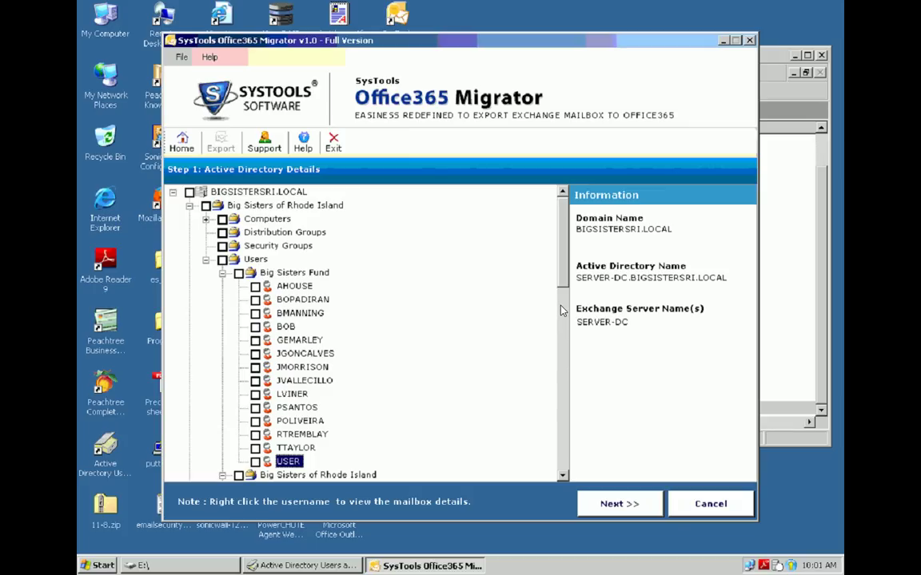
left_click(255, 435)
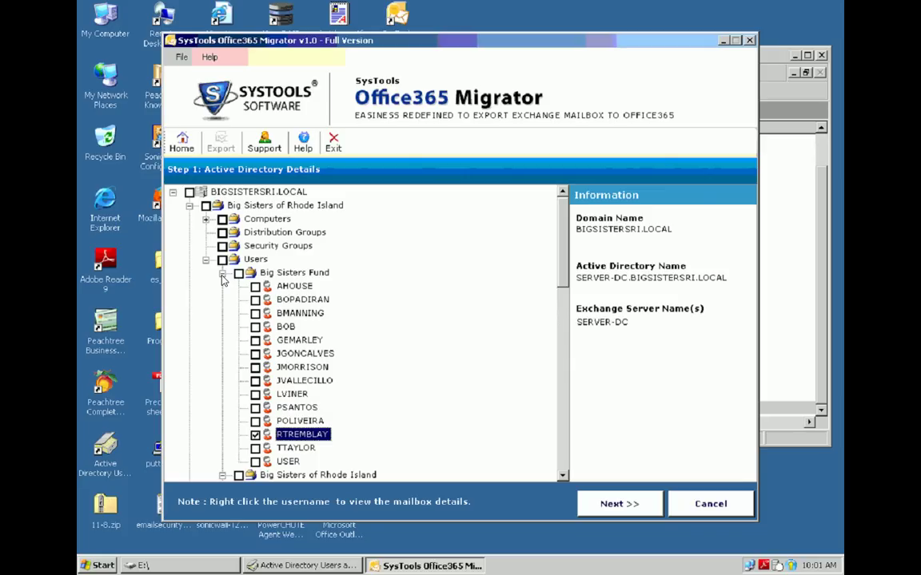
left_click(620, 505)
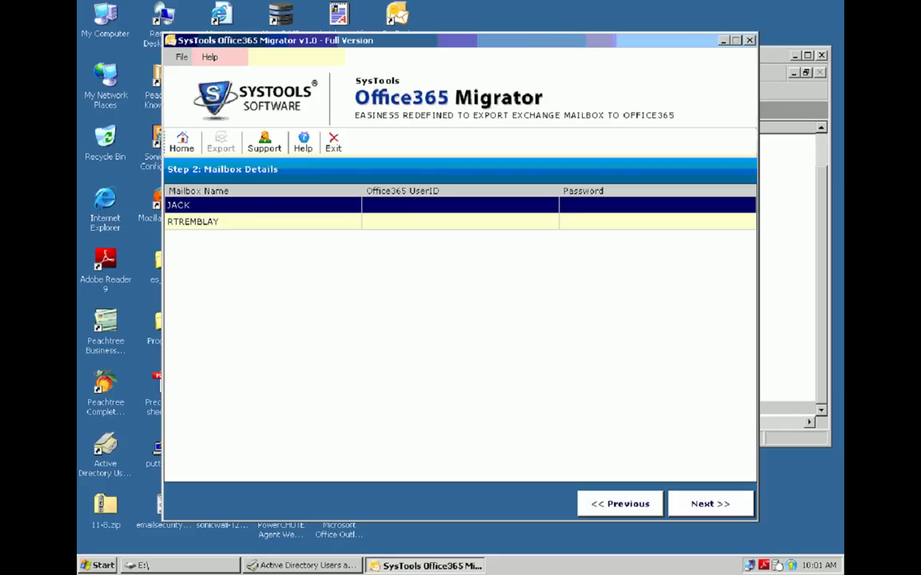
Enter an Office 365 e-mail address as the JACK mailbox's Office365 UserID
left_click(394, 206)
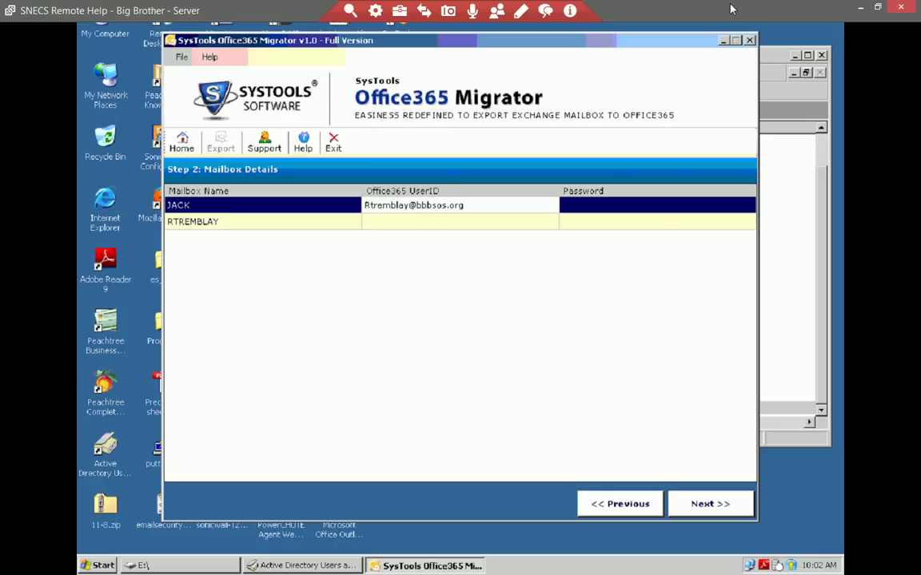
Open the matching user's details and change the user name domain to bbbsos.onmicrosoft.com
left_click(697, 10)
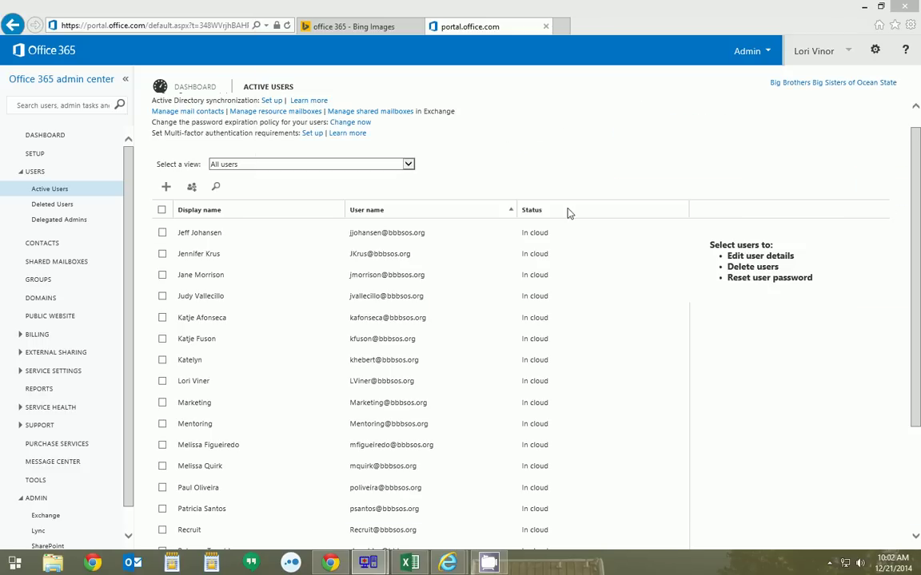
left_click(642, 423)
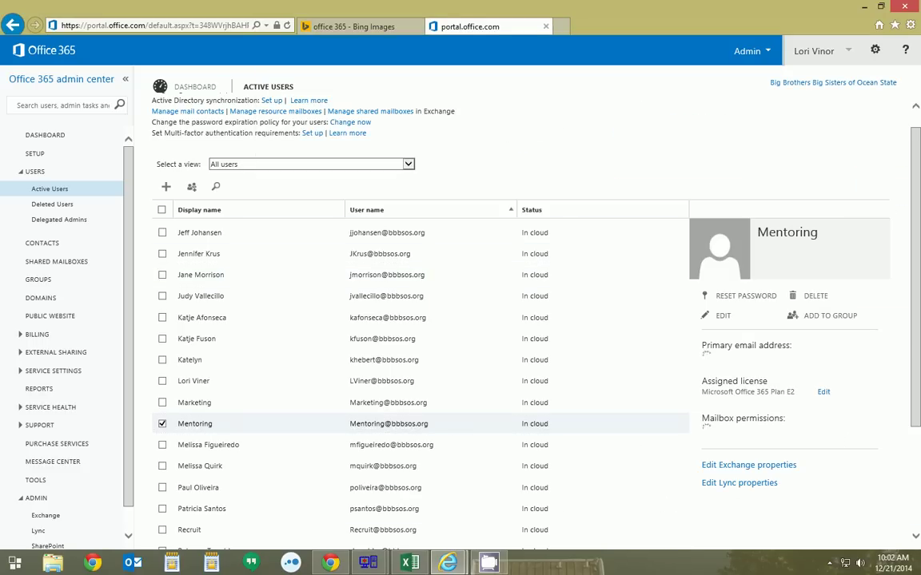
scroll(824, 310, "down", 2)
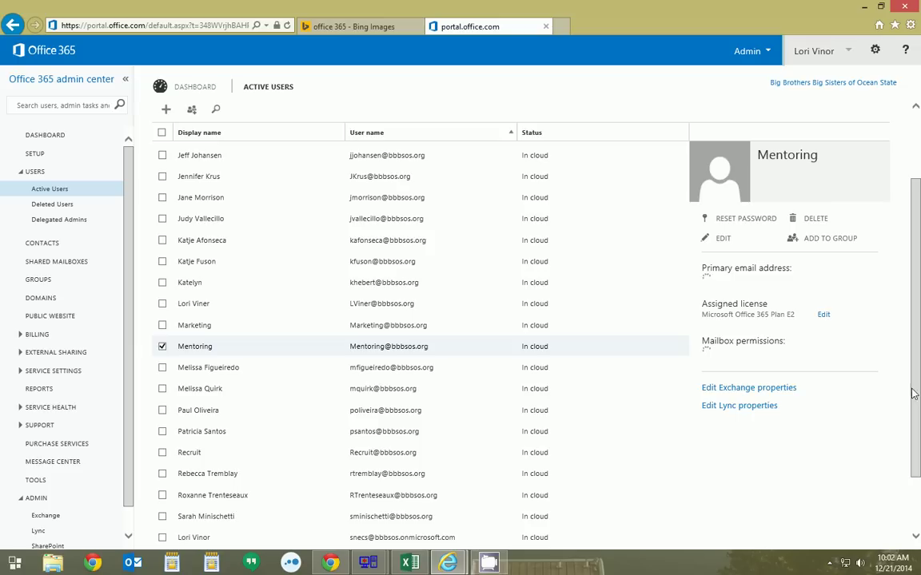
left_click(416, 476)
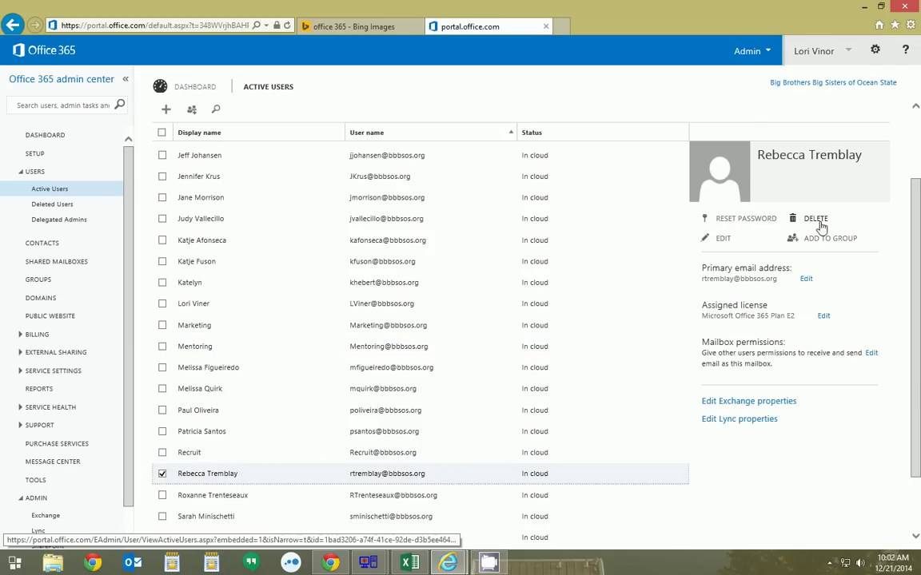
left_click(723, 241)
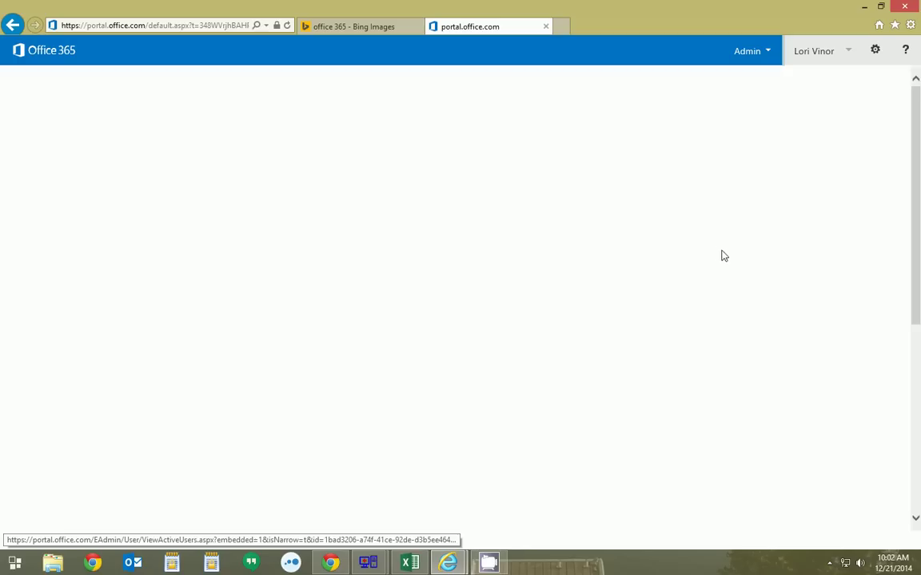
left_click(369, 330)
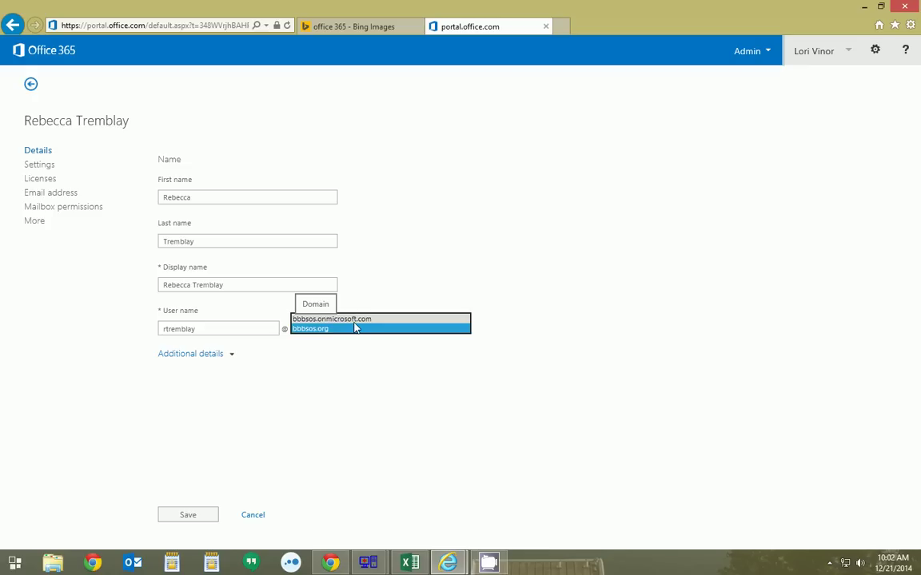
left_click(350, 320)
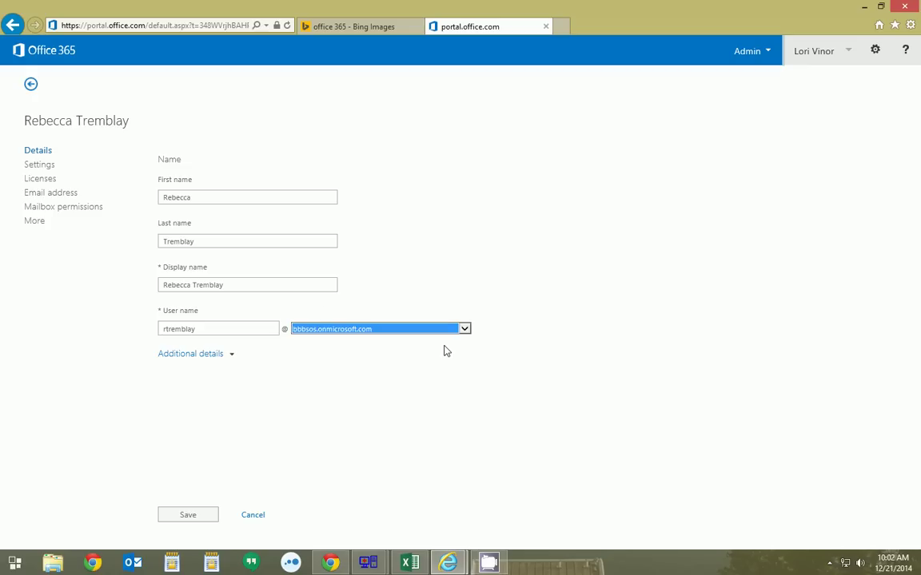
left_click(187, 518)
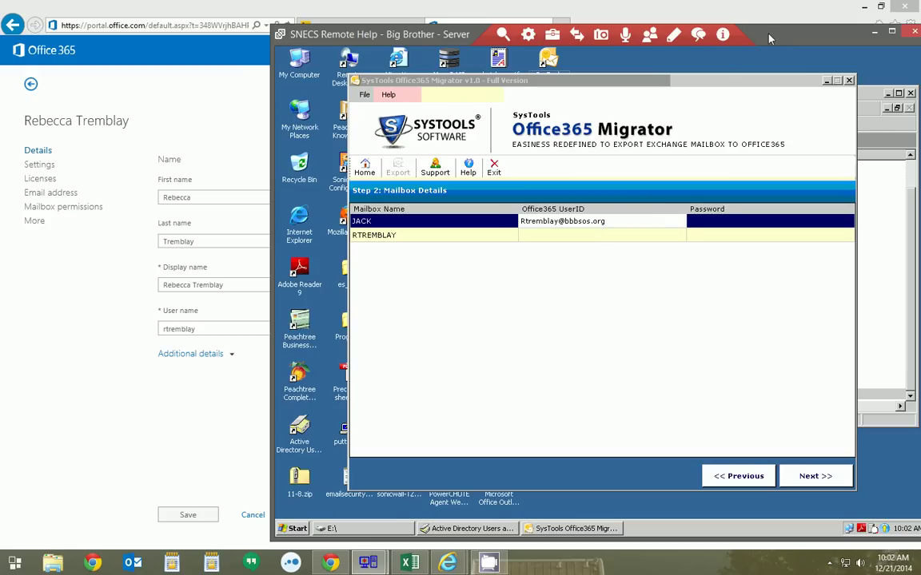
Move the remote window aside, revert the domain to bbbsos.org, and discard the edits
left_click_drag(769, 38, 681, 46)
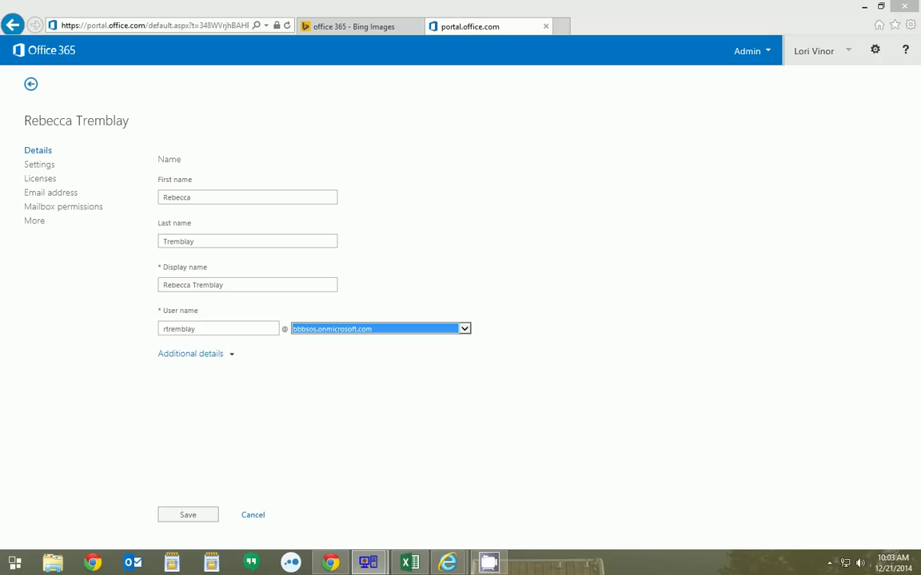
left_click(465, 328)
left_click(320, 340)
left_click(253, 516)
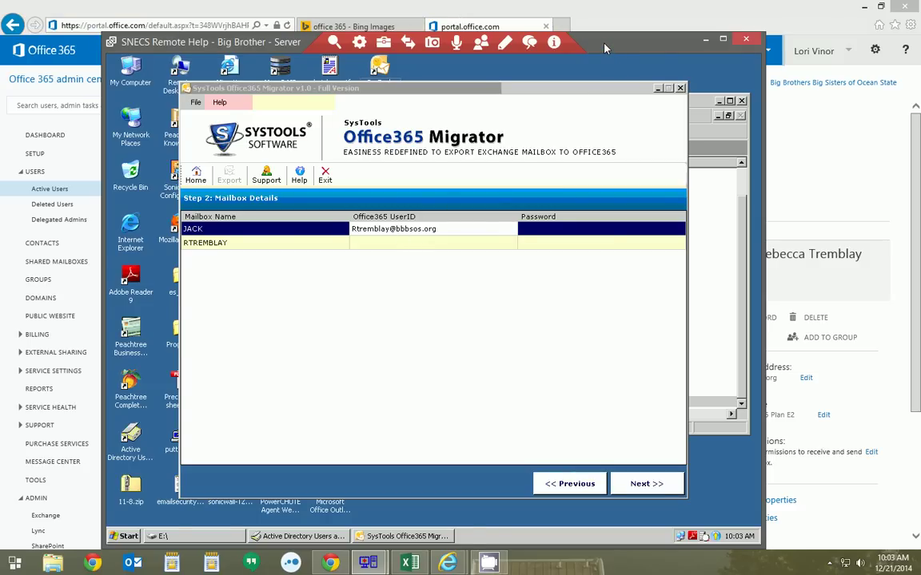
left_click_drag(604, 46, 698, 45)
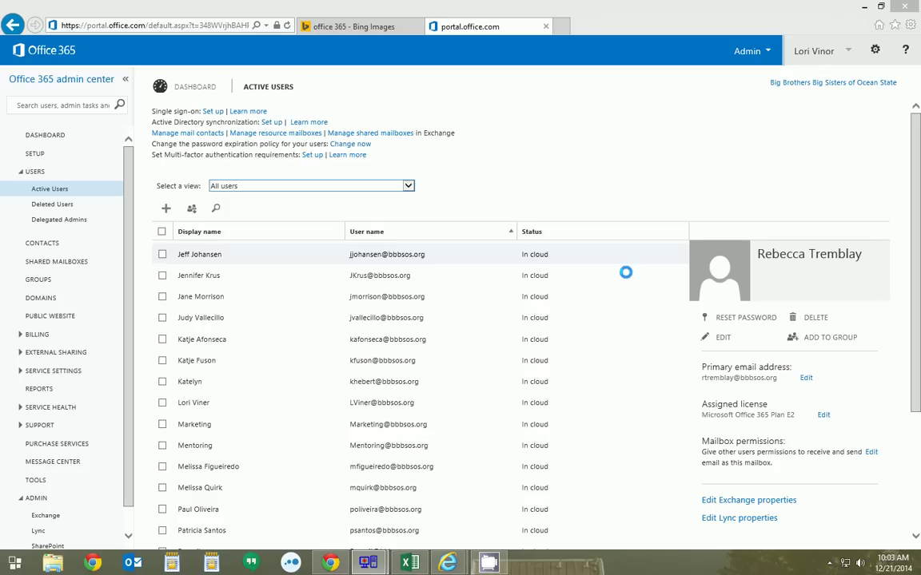
left_click(162, 231)
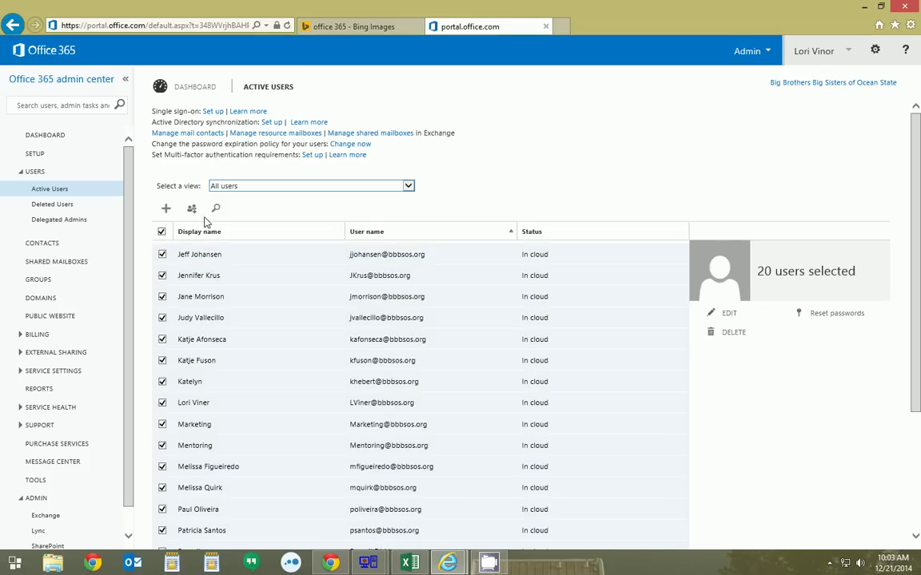
left_click(730, 319)
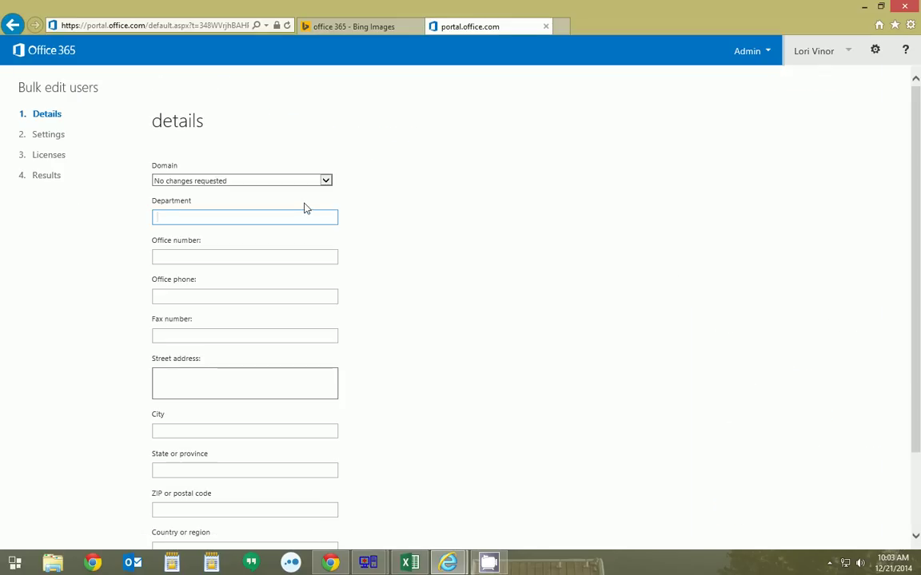
left_click(325, 181)
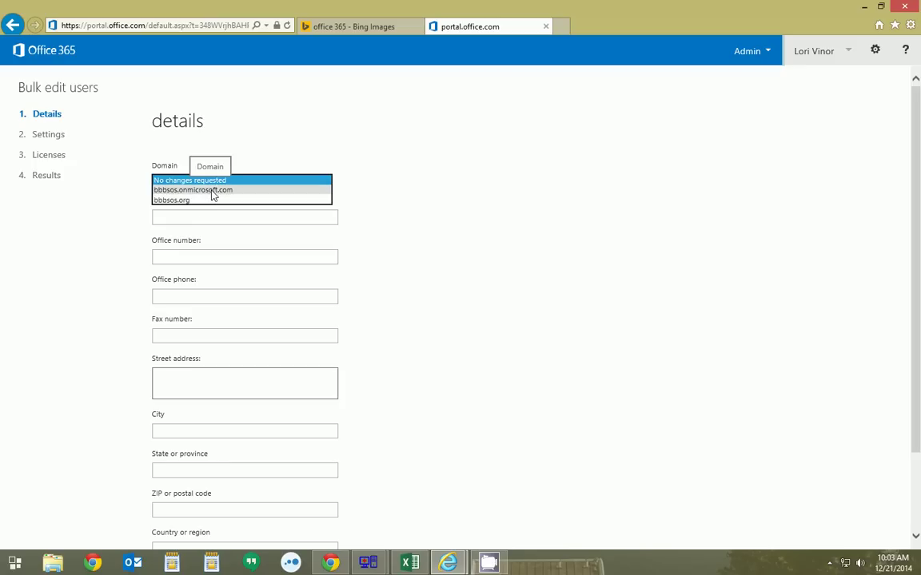
left_click(916, 240)
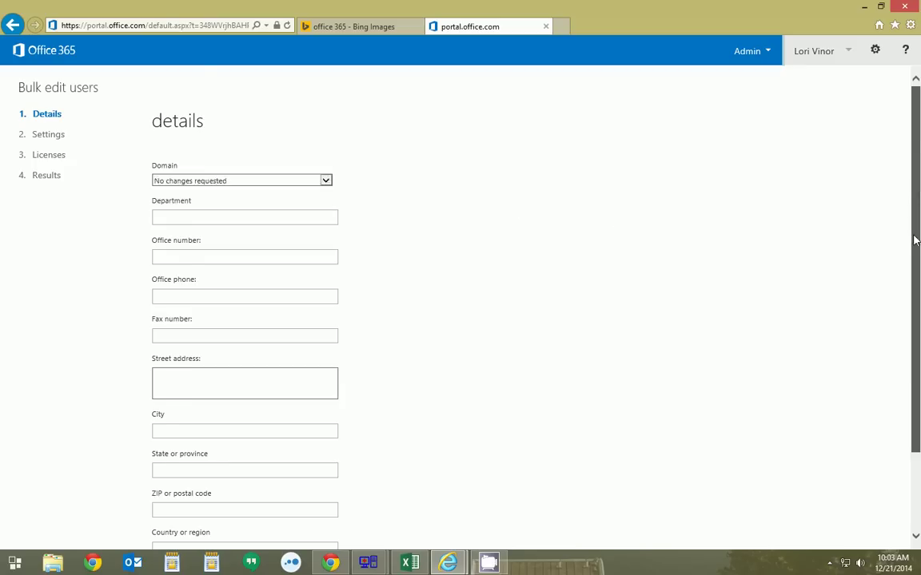
left_click_drag(916, 240, 758, 333)
left_click(240, 541)
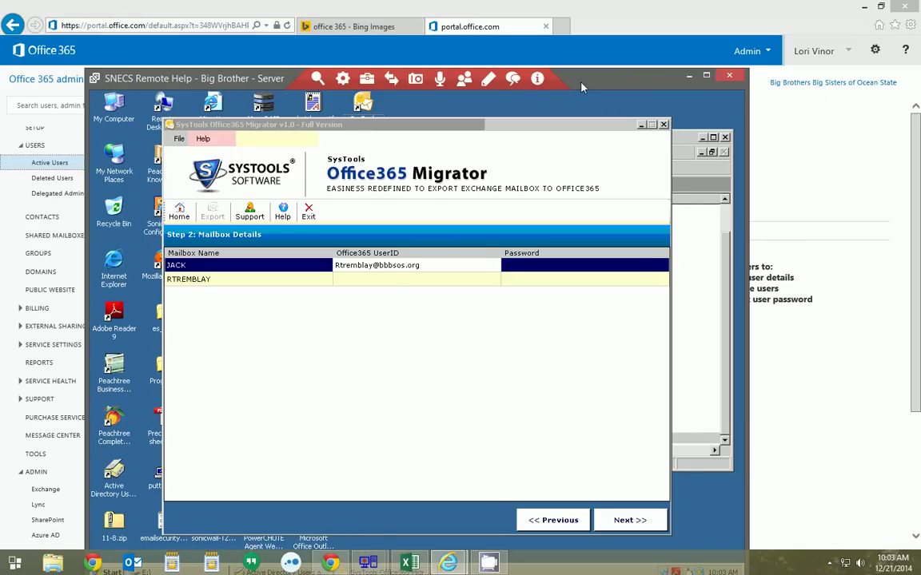
Paste the first mailbox's password and fill in the second mailbox's user ID and password
left_click_drag(582, 86, 587, 59)
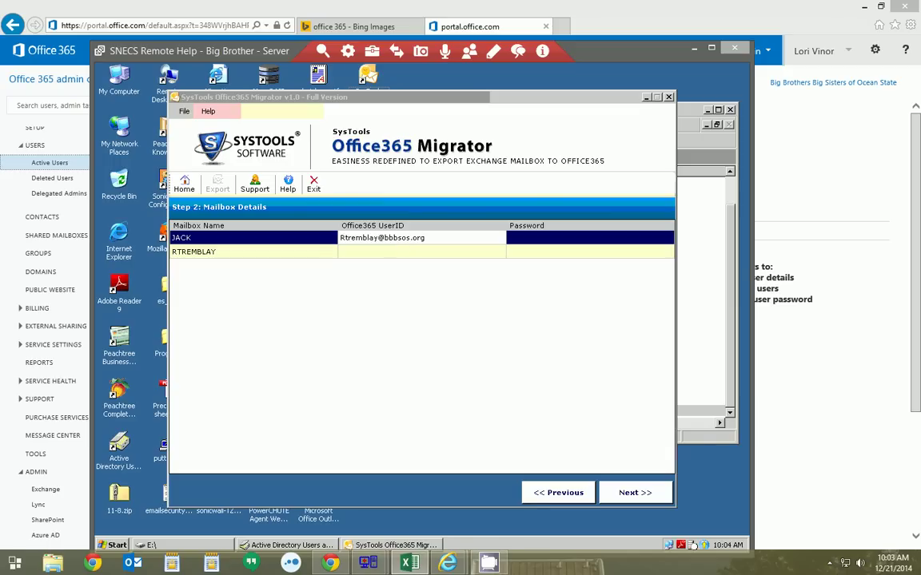
left_click(549, 242)
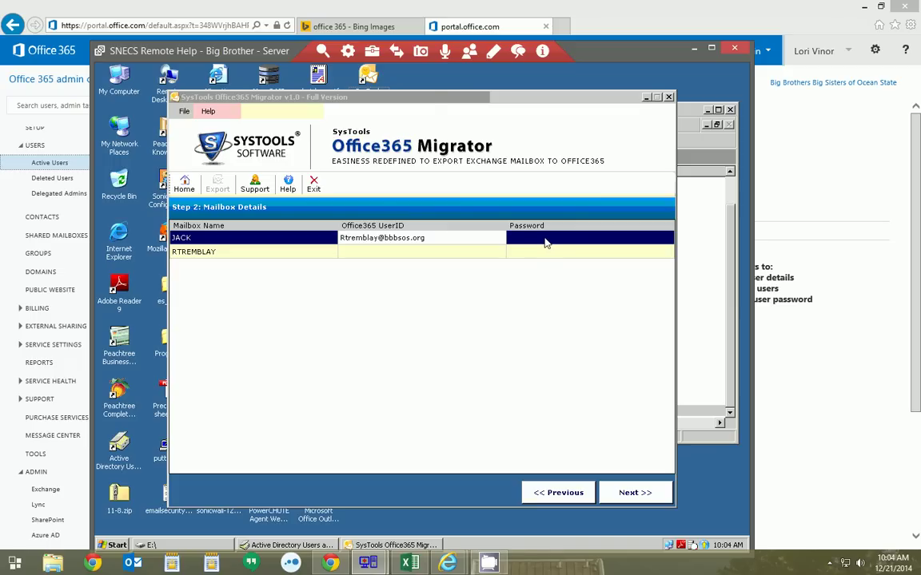
left_click(524, 239)
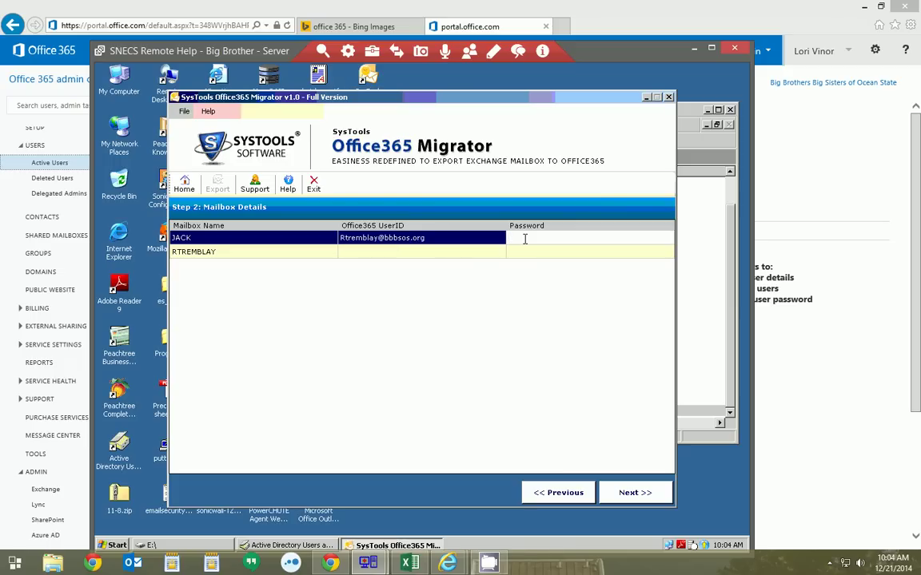
key("ctrl+v")
left_click(524, 257)
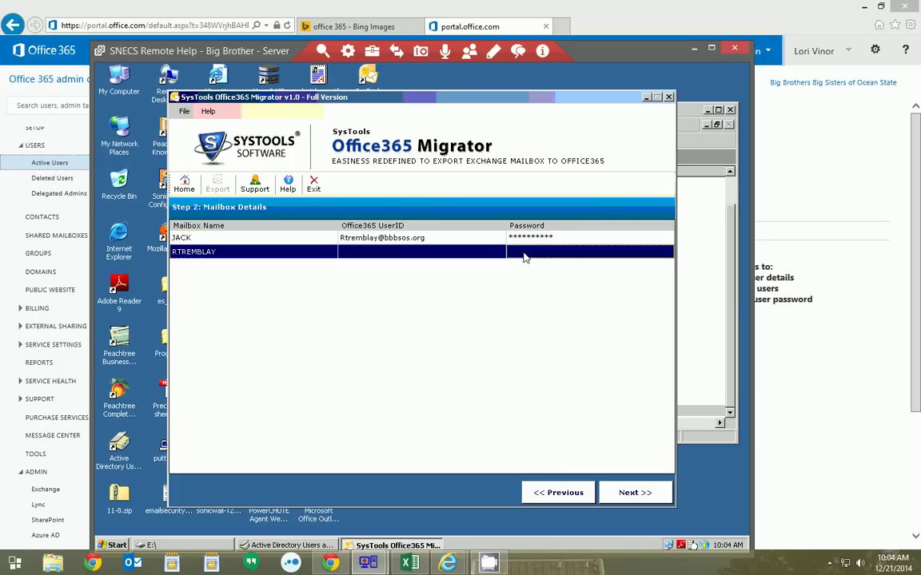
left_click(531, 254)
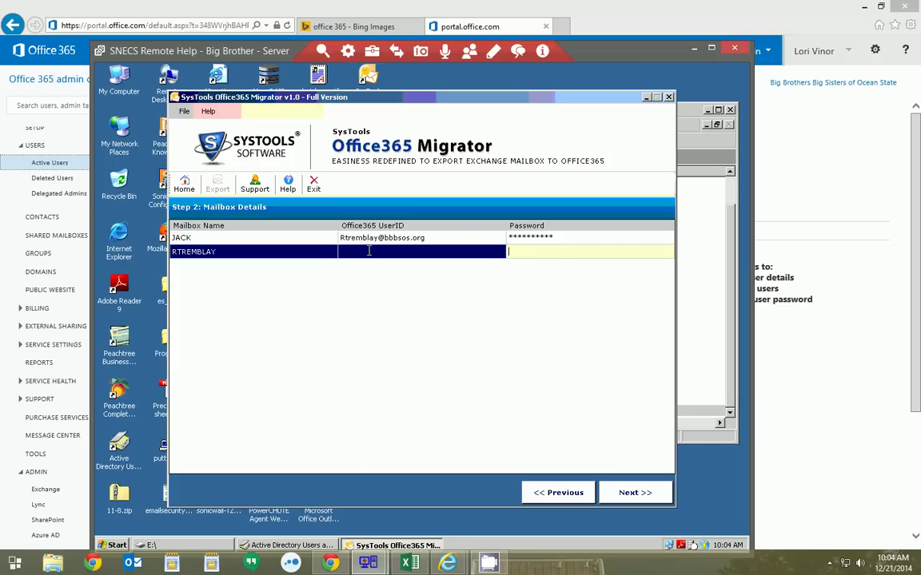
type("*")
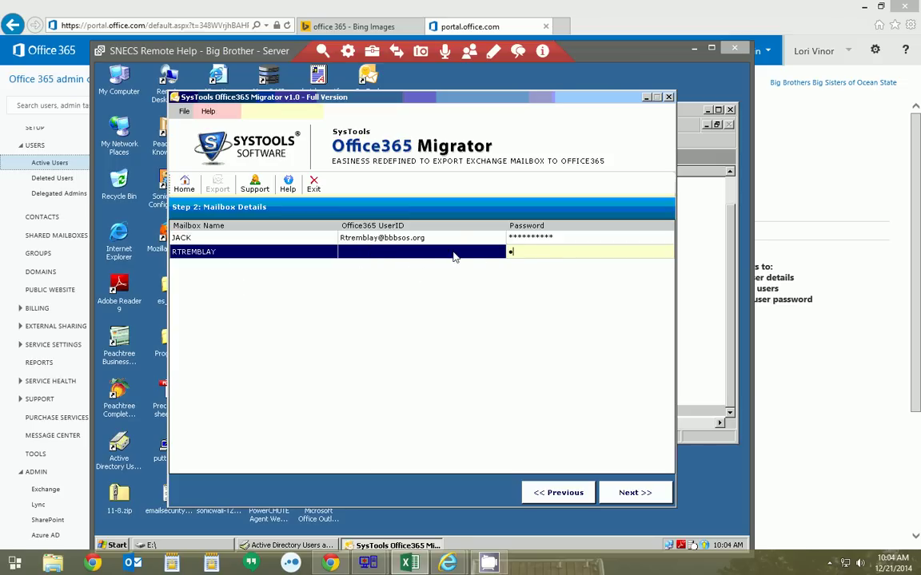
left_click(414, 258)
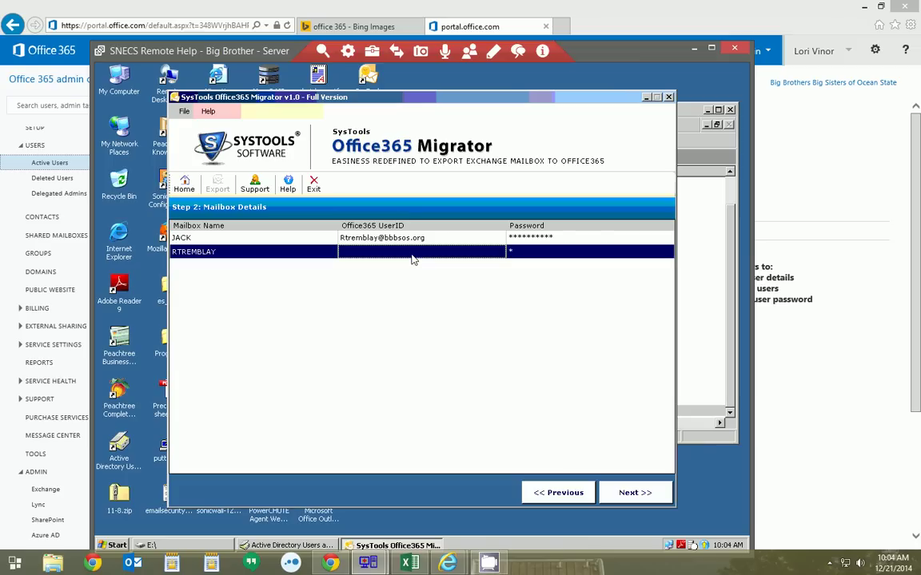
key("ctrl+v")
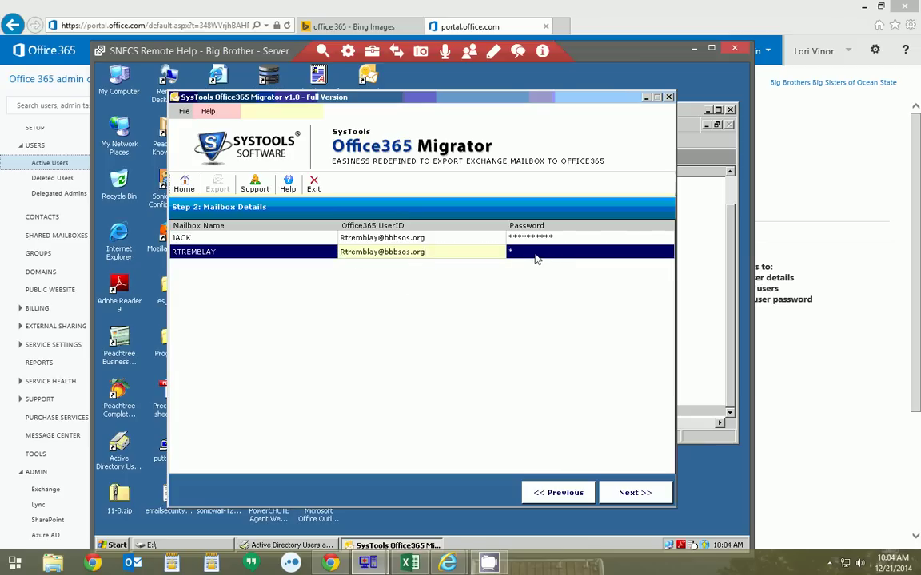
left_click(533, 257)
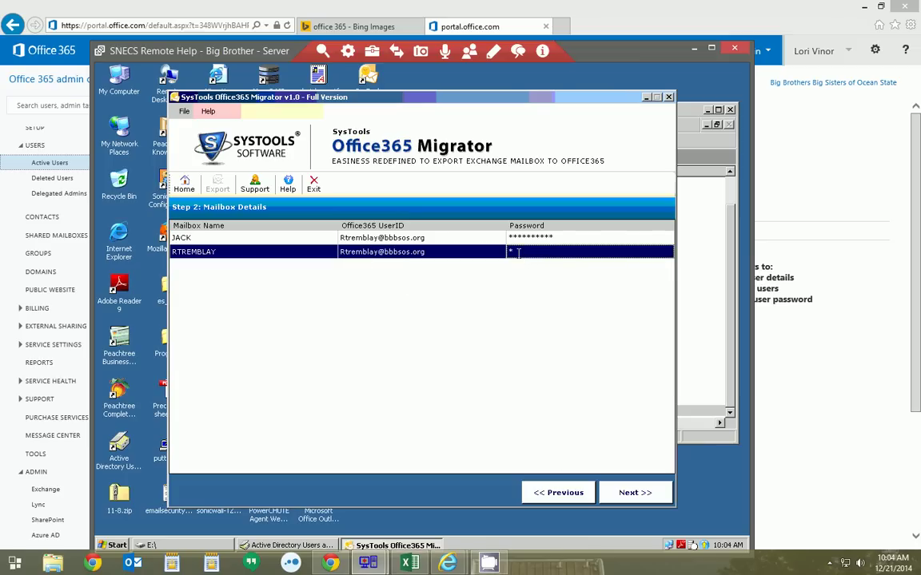
left_click(518, 254)
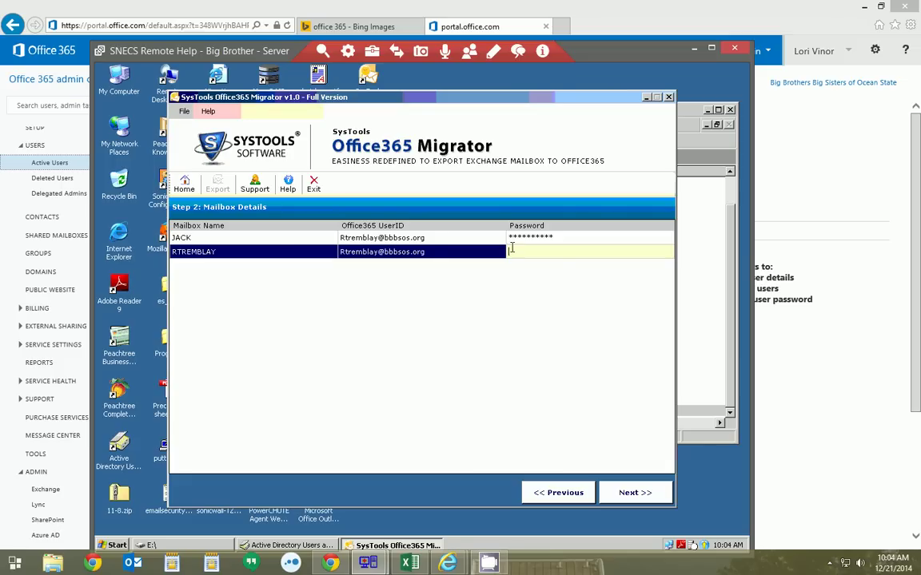
key("ctrl+v")
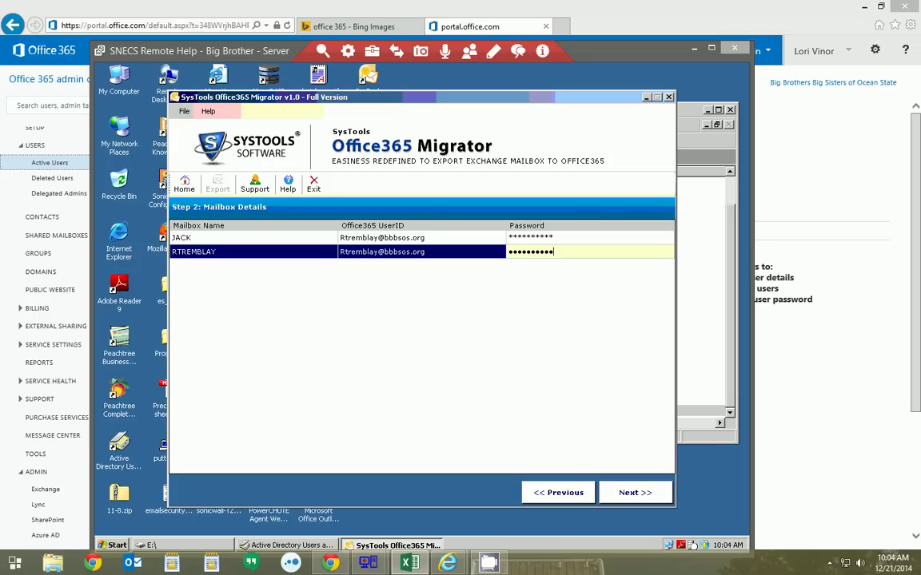
left_click(433, 239)
Replace the first mailbox's user ID and password with the correct values
left_click(445, 238)
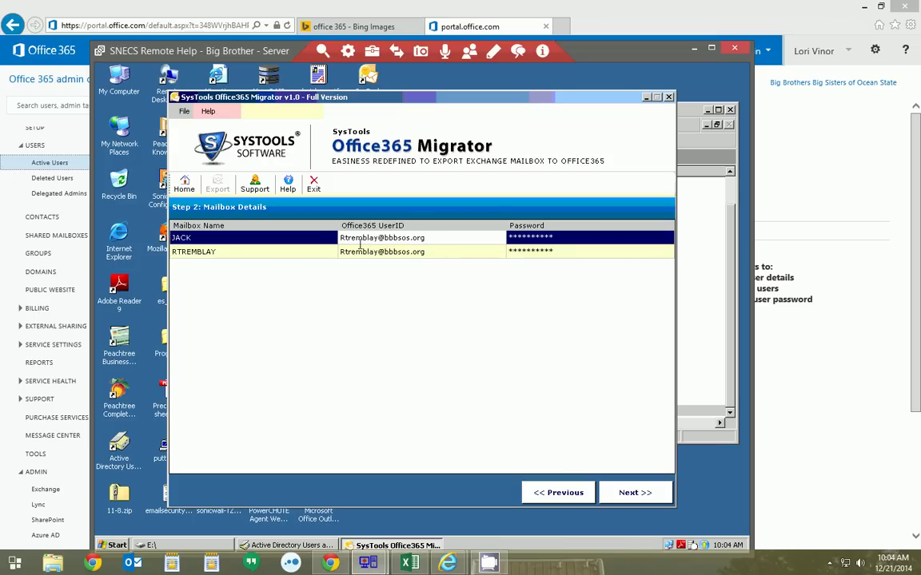
key("ctrl+a")
key("ctrl+v")
left_click(561, 240)
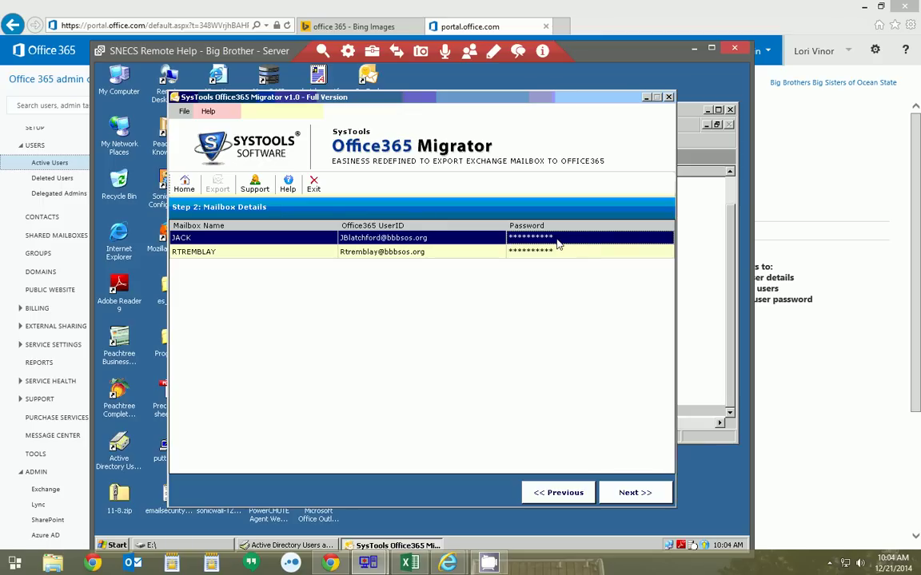
left_click(562, 239)
key("shift+Home")
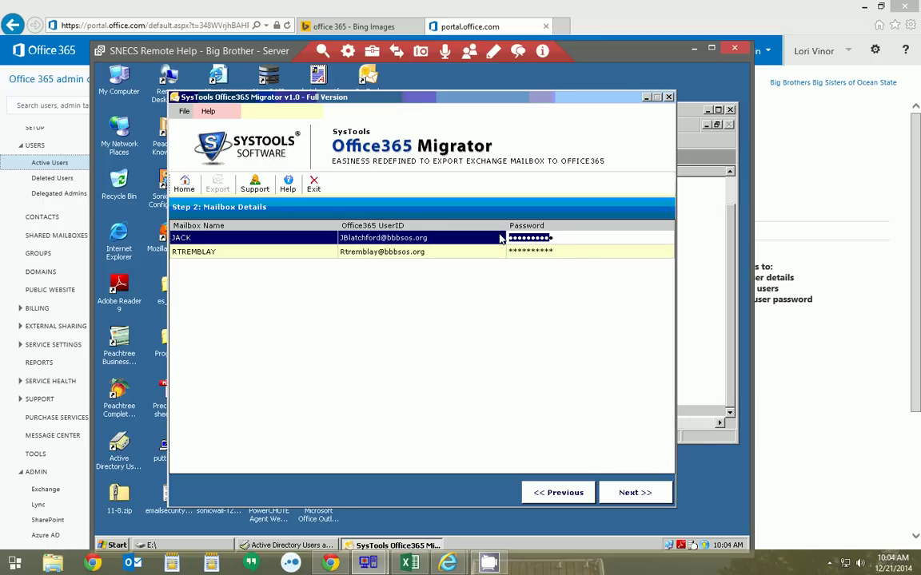
left_click(567, 237)
key("shift+Home")
key("BackSpace")
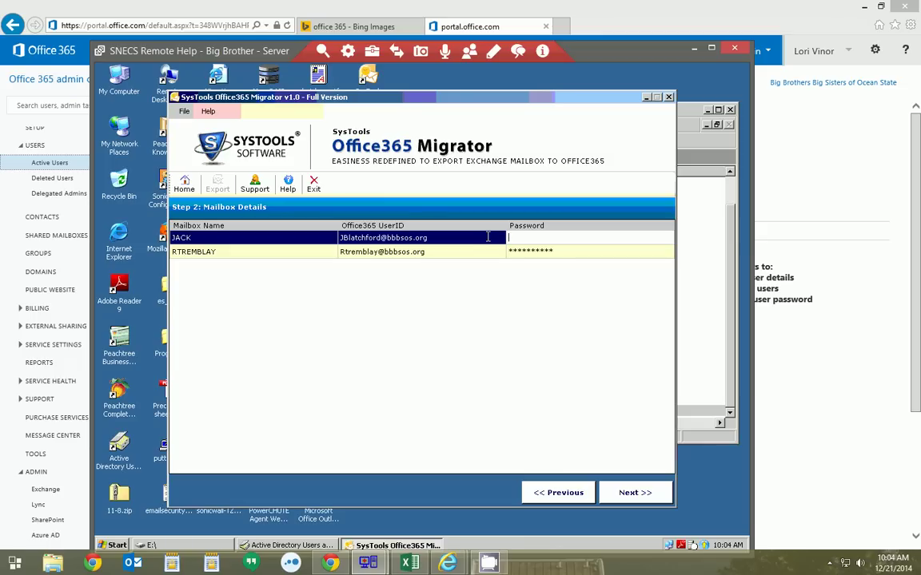
key("ctrl+v")
Proceed to Step 3 with all item categories checked and export both mailboxes
left_click(637, 494)
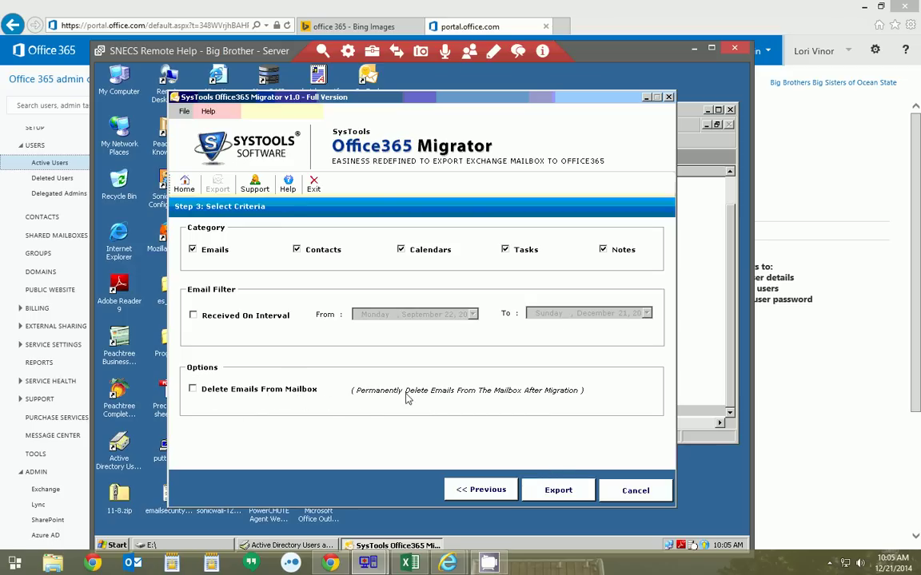
left_click(569, 496)
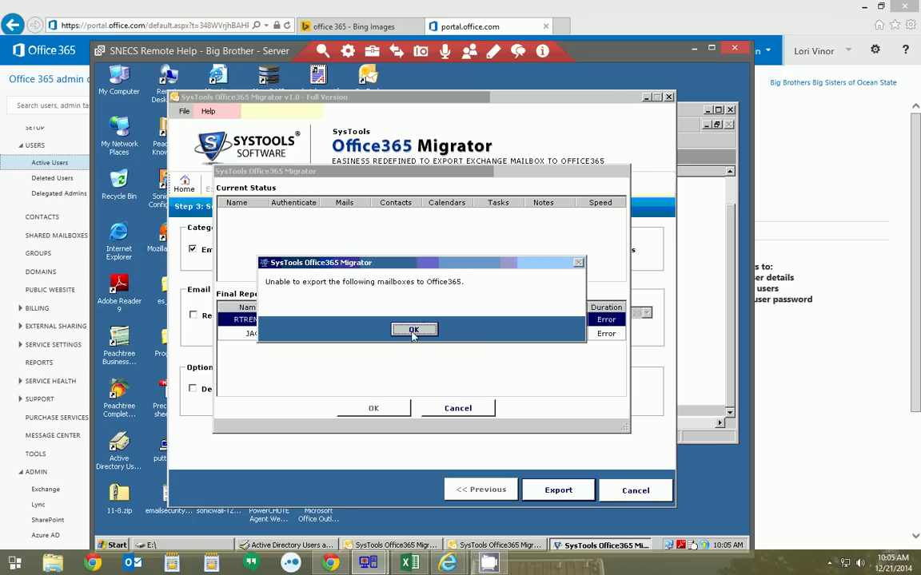
Dismiss the export error, review the error-filled final report, and request closing the migrator
key("Return")
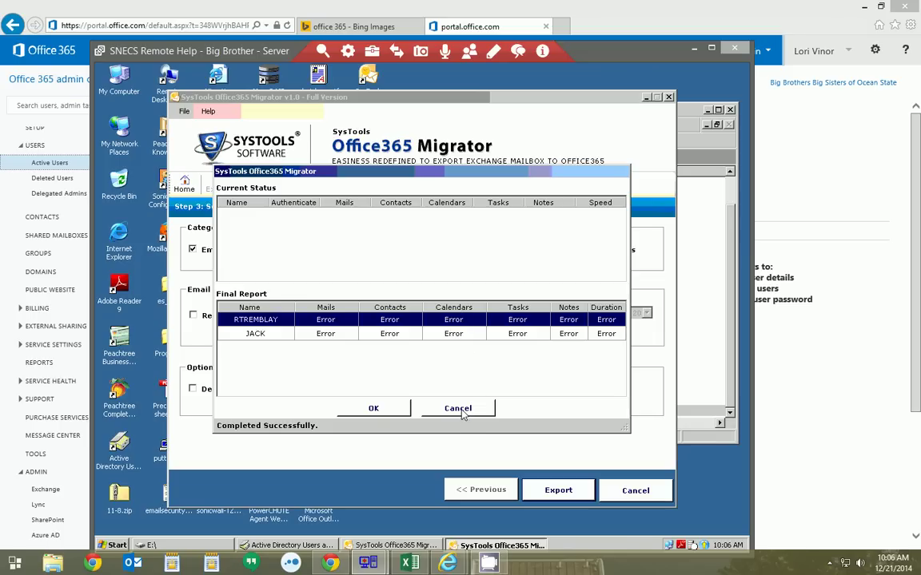
left_click(669, 97)
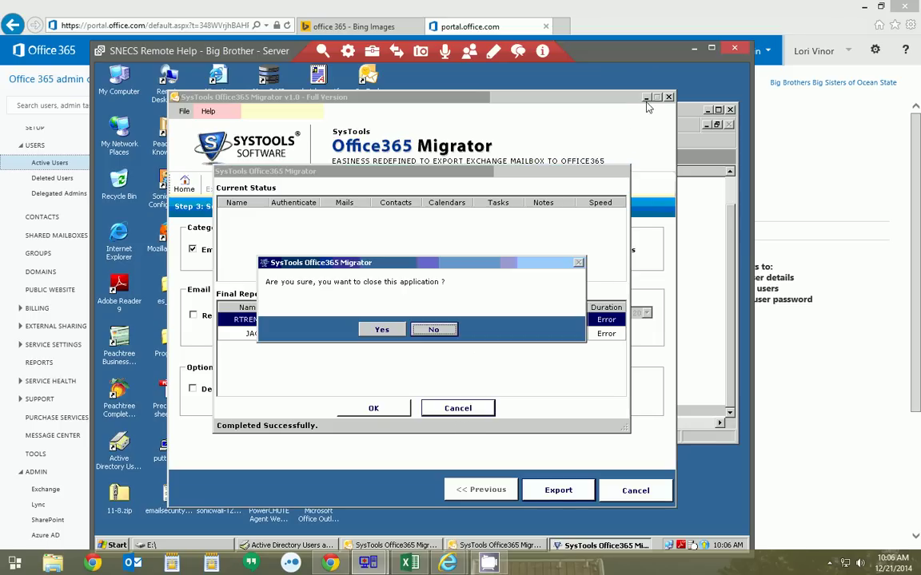
Confirm closing the migrator and launch Outlook 2007 from the server's Start menu
left_click(382, 330)
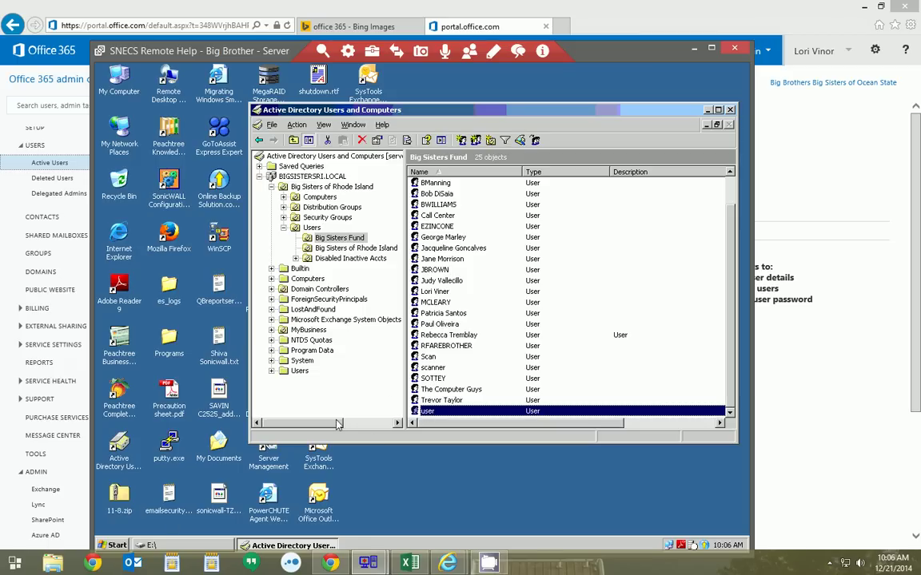
left_click(116, 545)
mouse_move(164, 378)
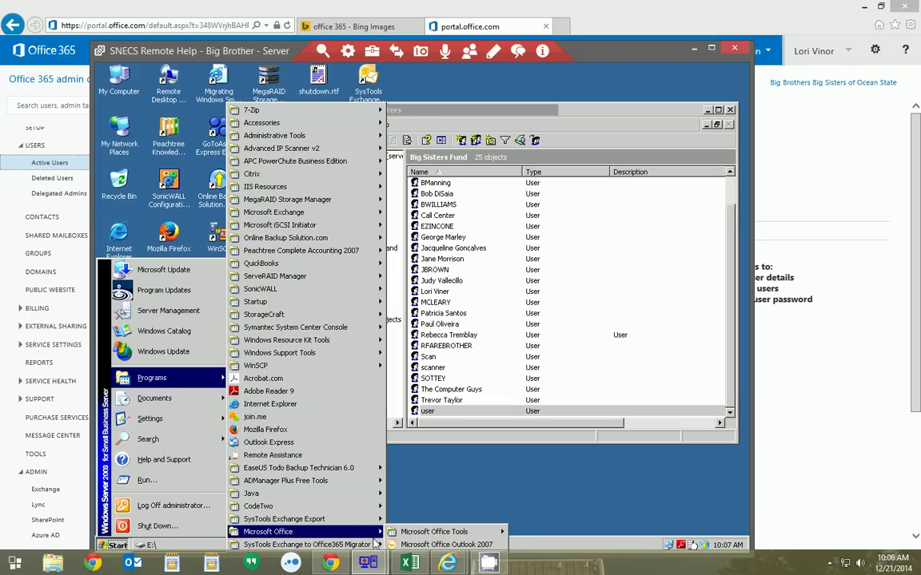
mouse_move(304, 532)
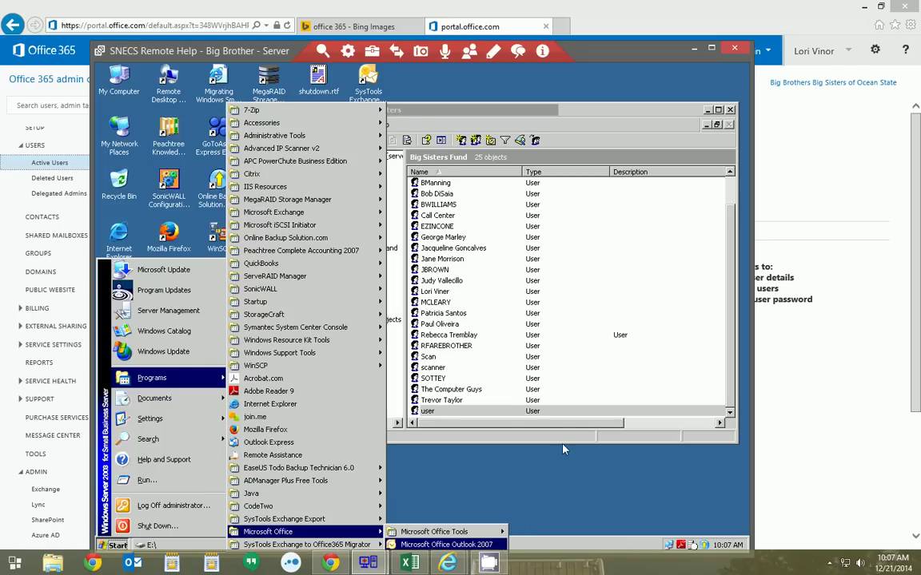
key("Return")
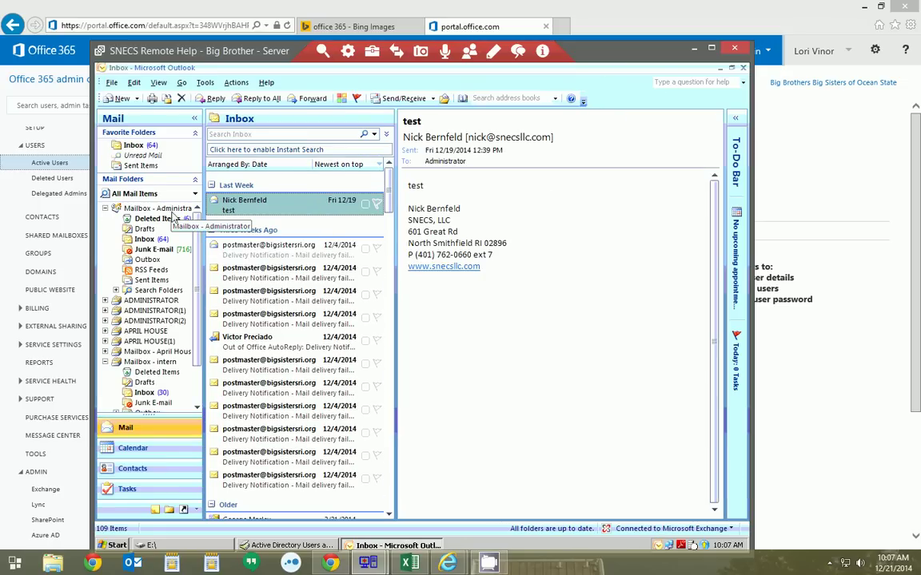
Collapse the Administrator mailbox, begin an Import and Export .pst export, then cancel it
left_click(105, 210)
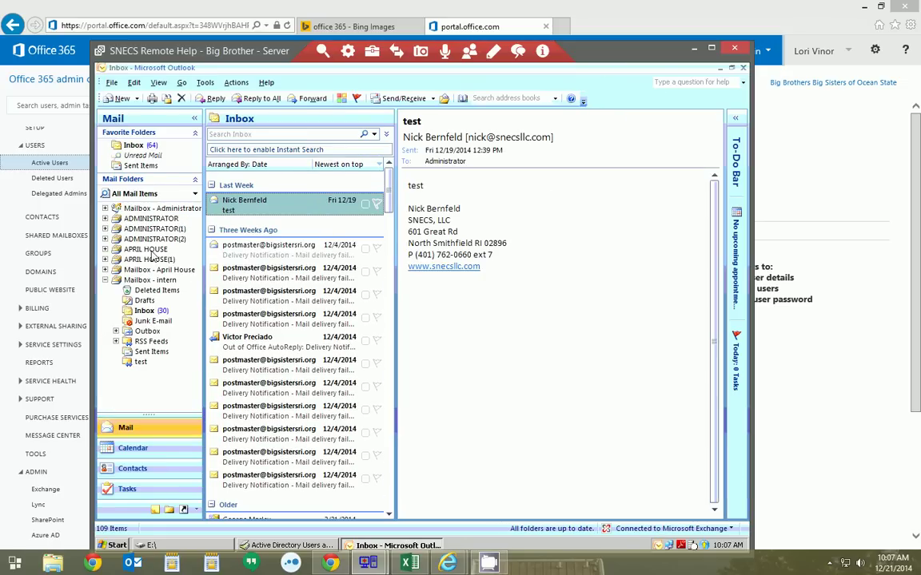
right_click(161, 209)
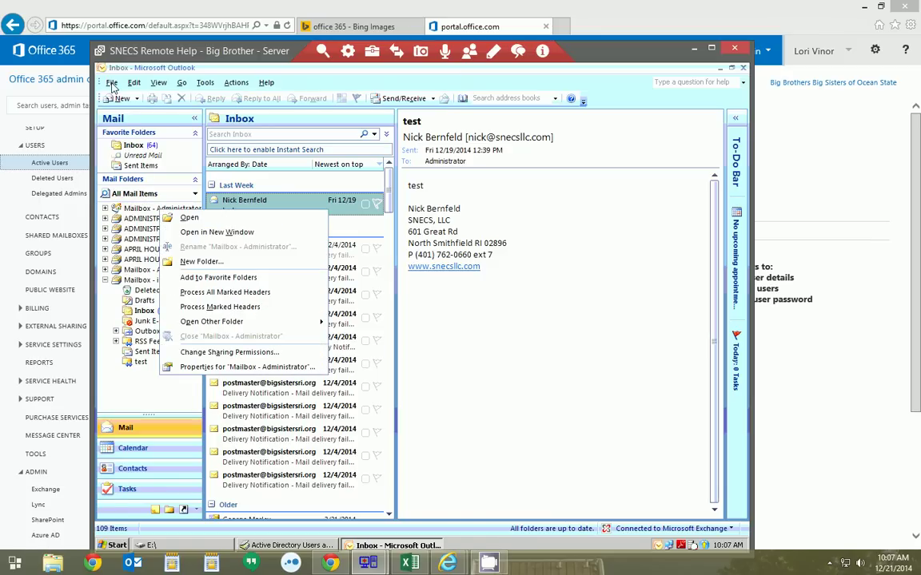
left_click(112, 83)
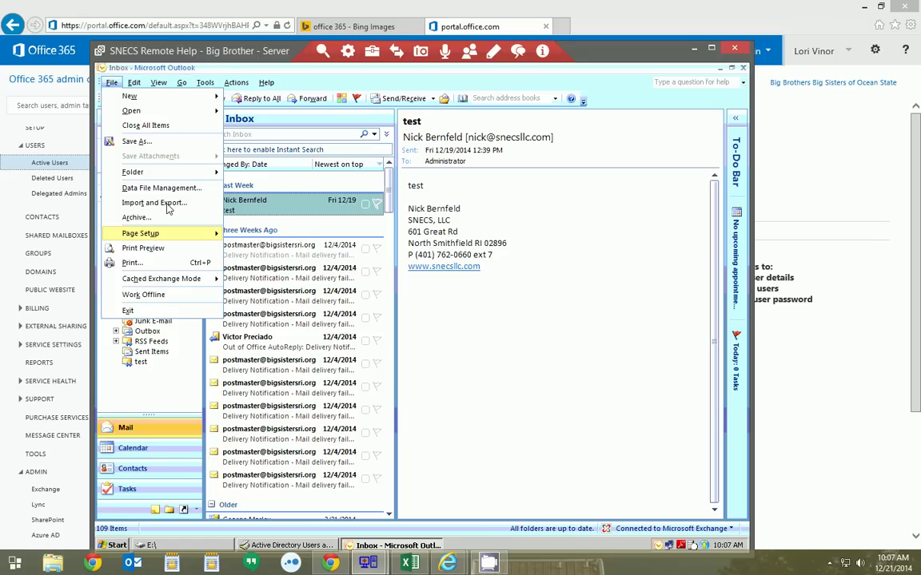
left_click(164, 203)
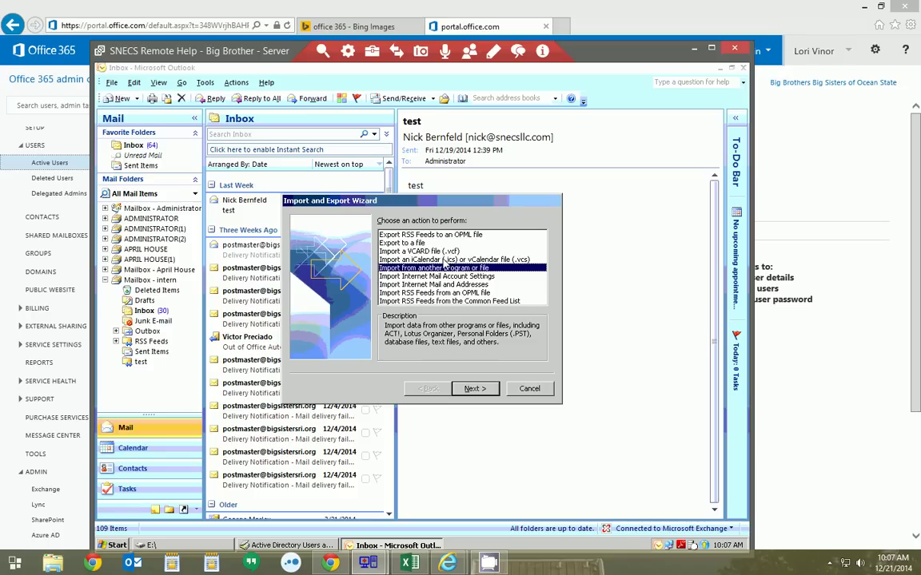
key("Up")
key("Up")
key("Up")
left_click(474, 389)
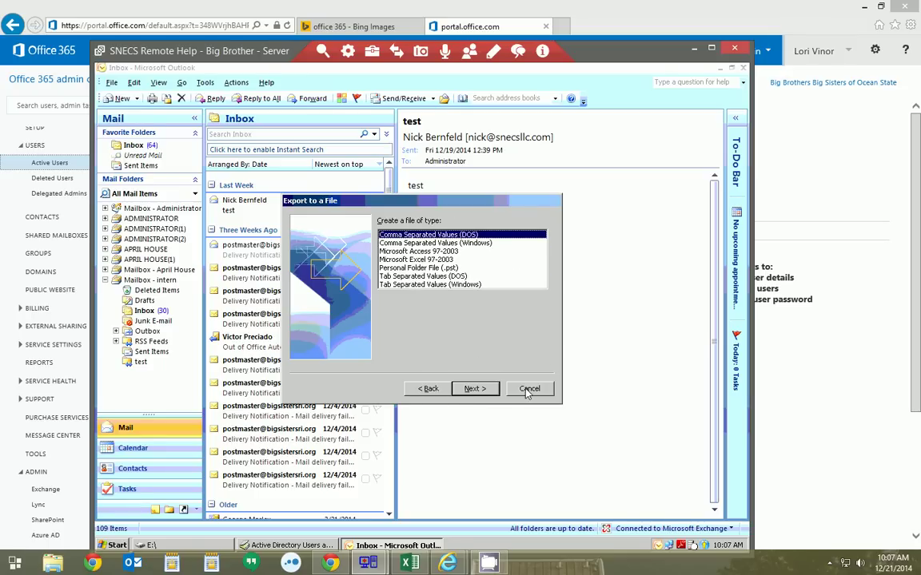
key("Down")
key("Down")
key("Down")
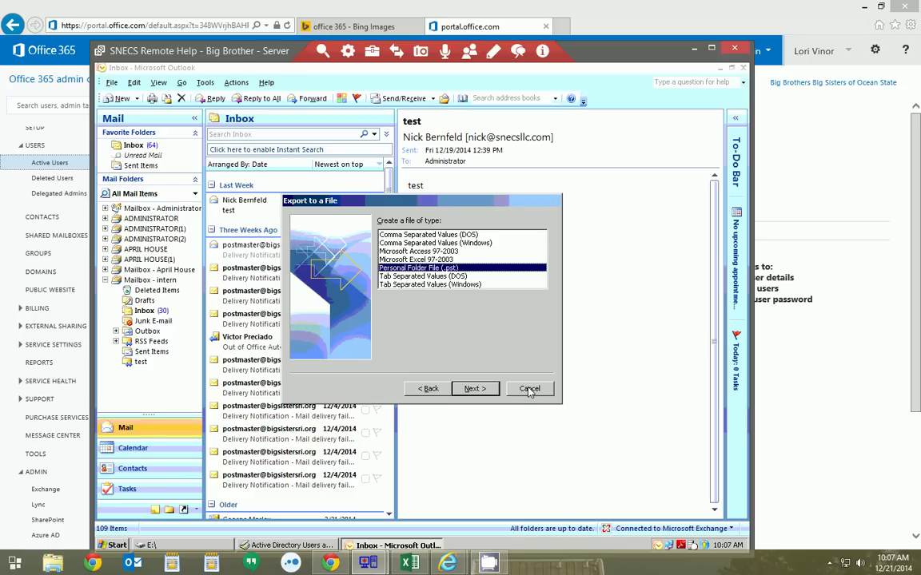
left_click(528, 389)
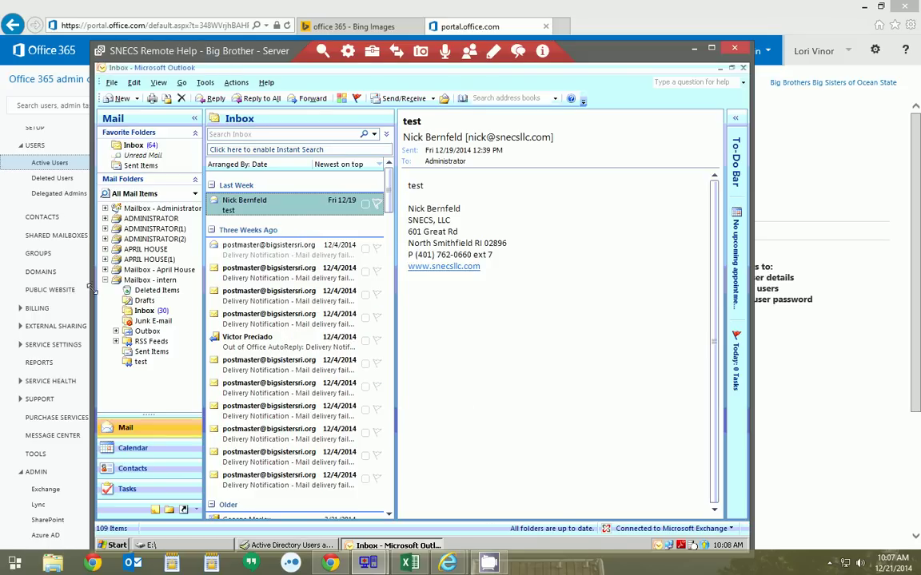
Open Account Settings and bring up More Settings for the Microsoft Exchange account
left_click(208, 83)
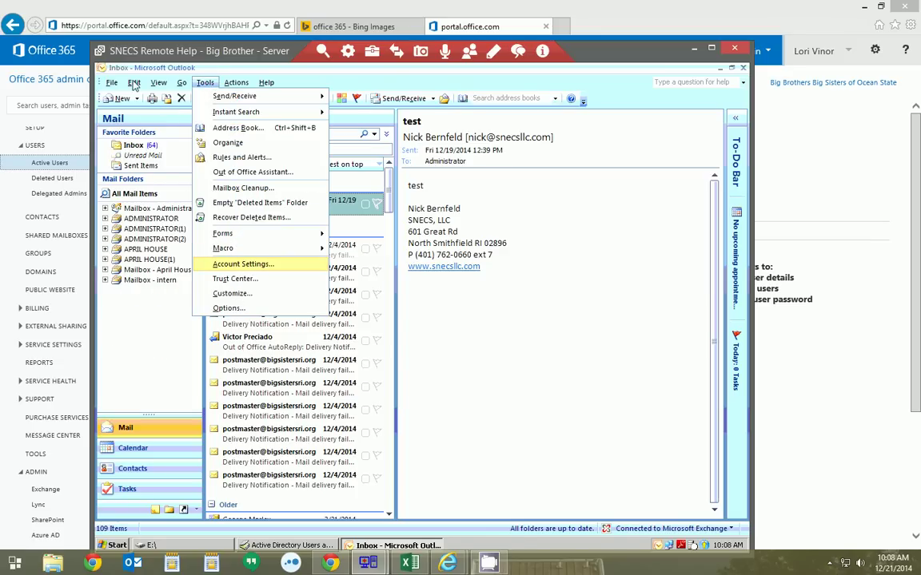
left_click(111, 83)
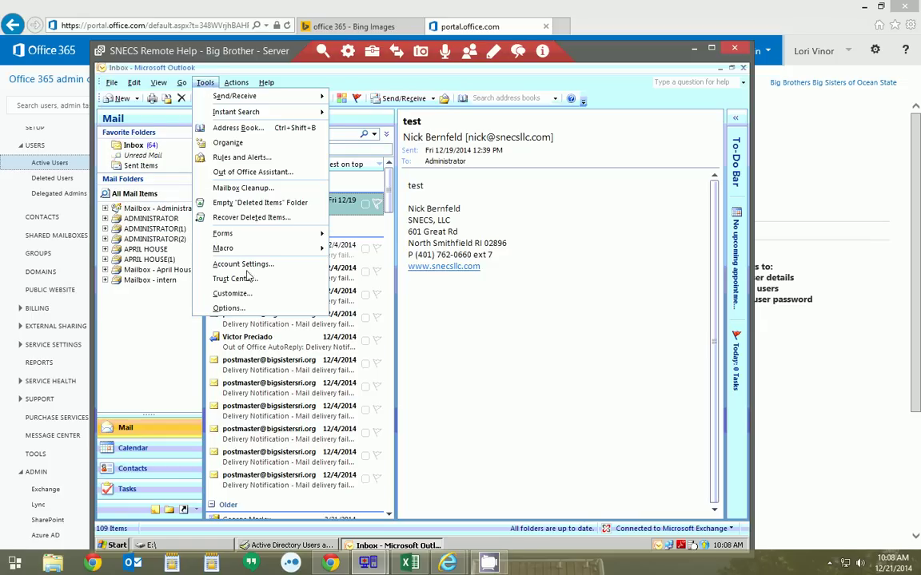
key("Escape")
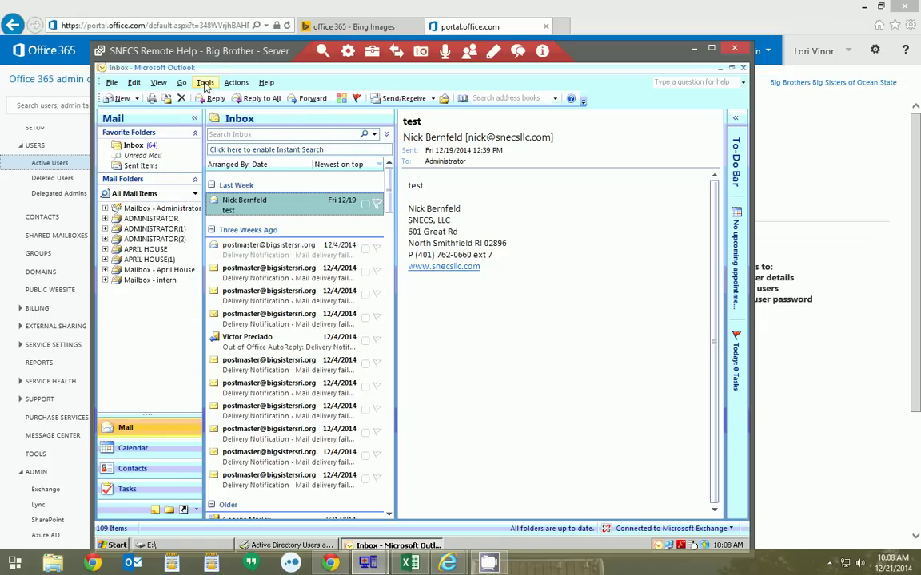
left_click(206, 83)
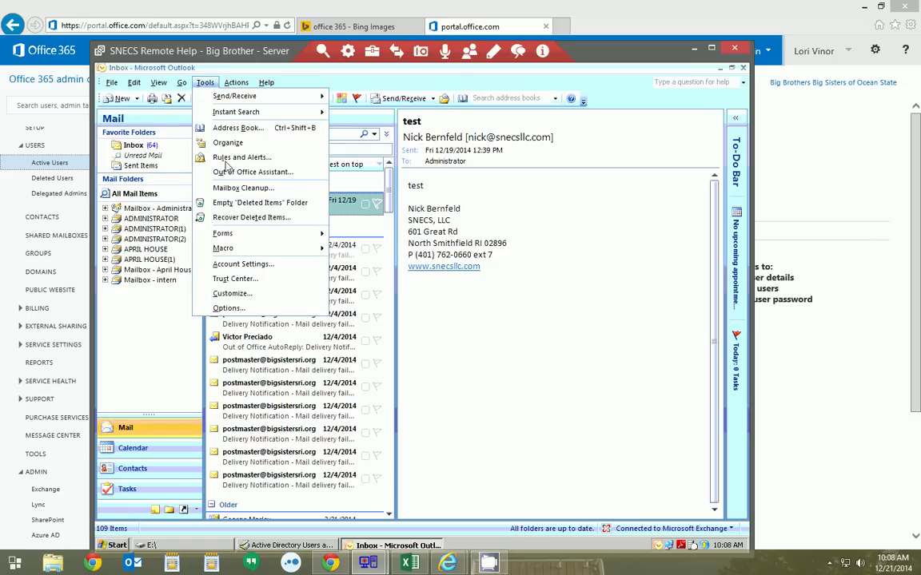
left_click(259, 267)
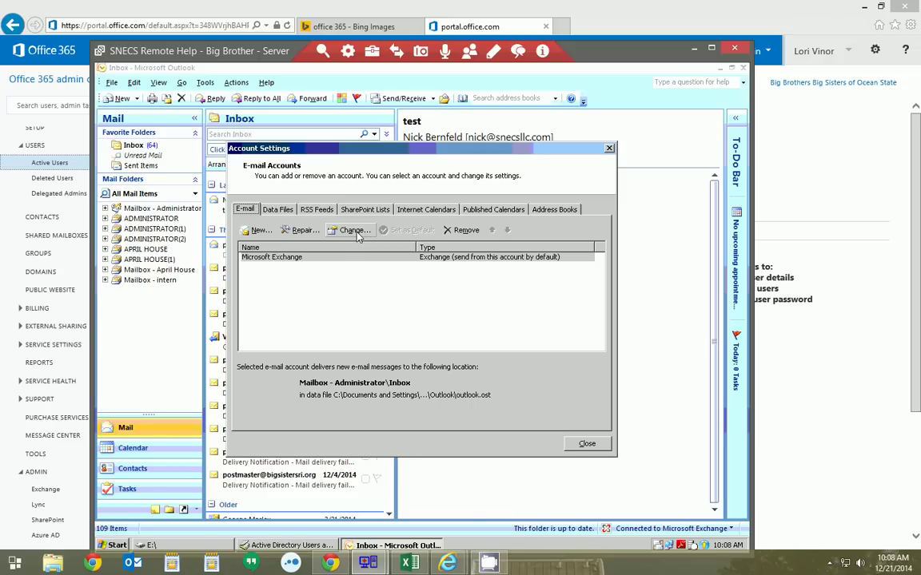
left_click(356, 231)
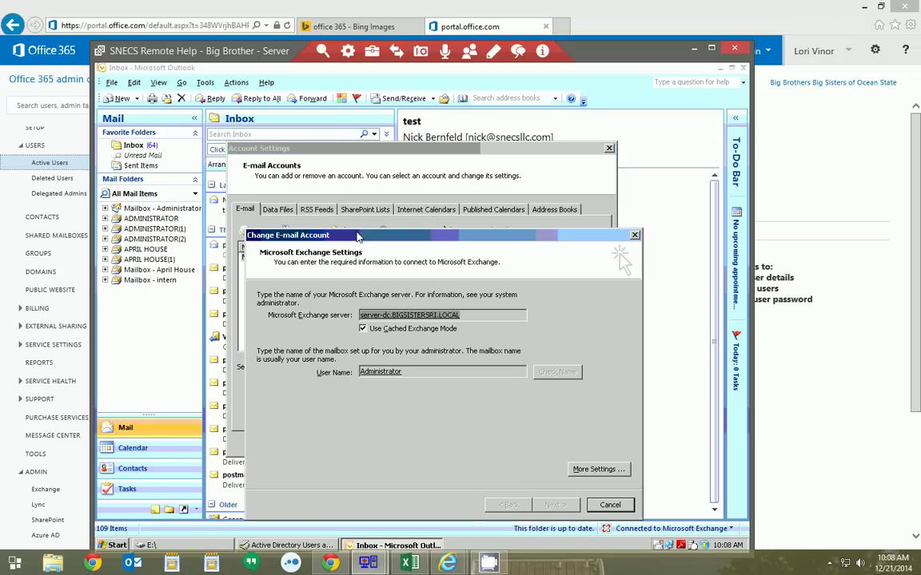
left_click(599, 470)
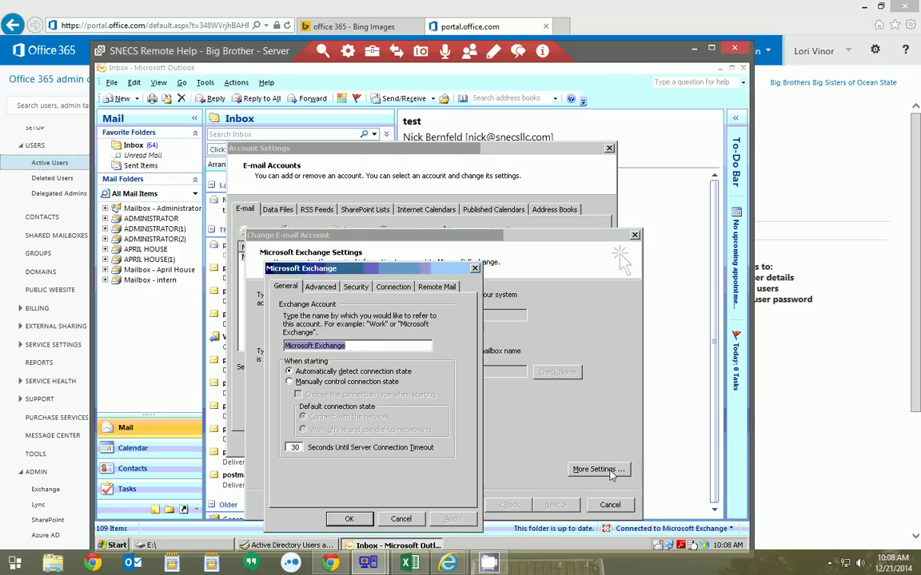
Add the other user's mailbox under Advanced additional mailboxes, apply, and finish the wizard
left_click(327, 288)
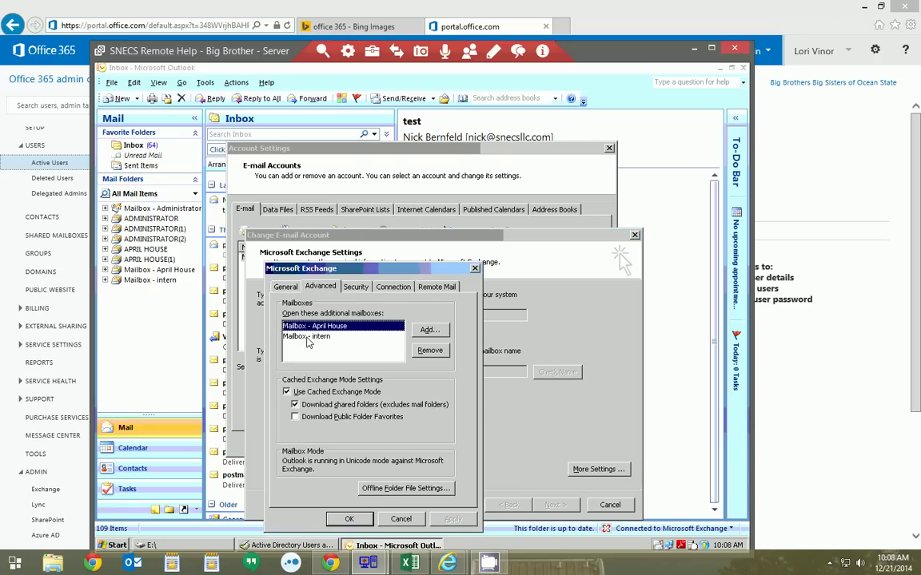
left_click(430, 330)
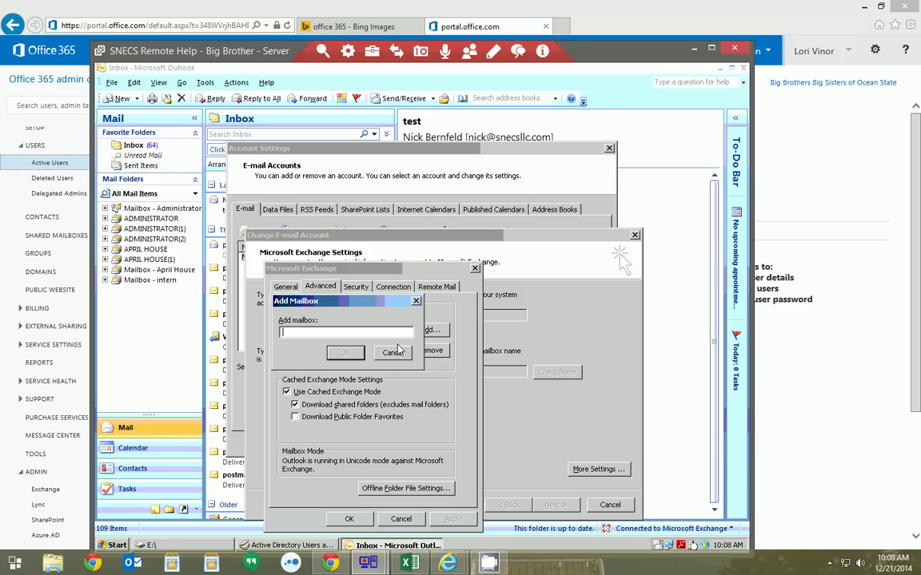
type("sadf")
key("ctrl+a")
type("da")
type("dvid")
left_click(352, 355)
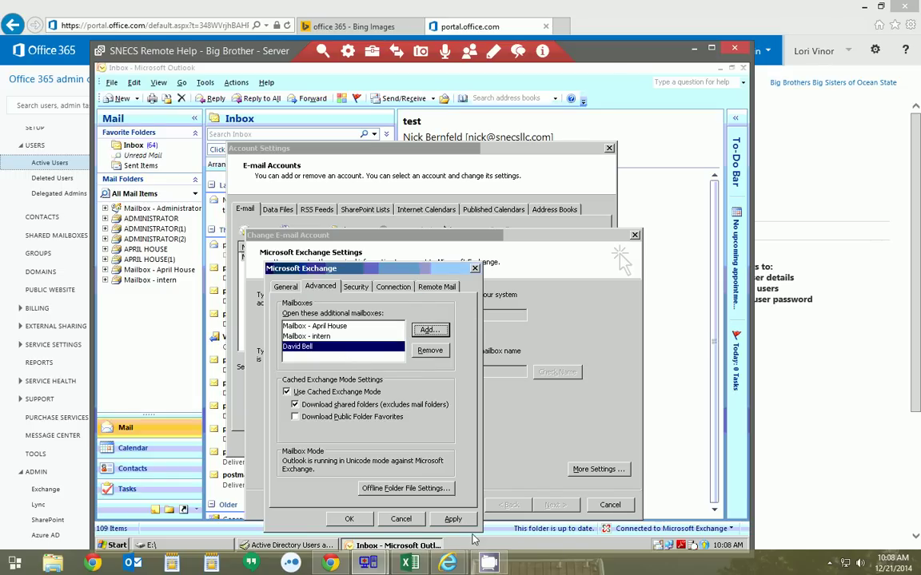
left_click(452, 519)
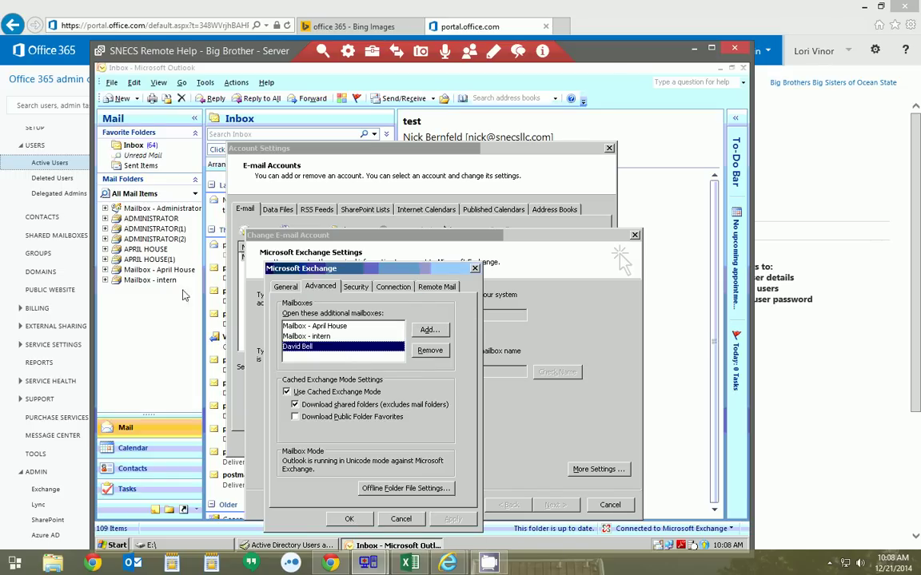
key("Return")
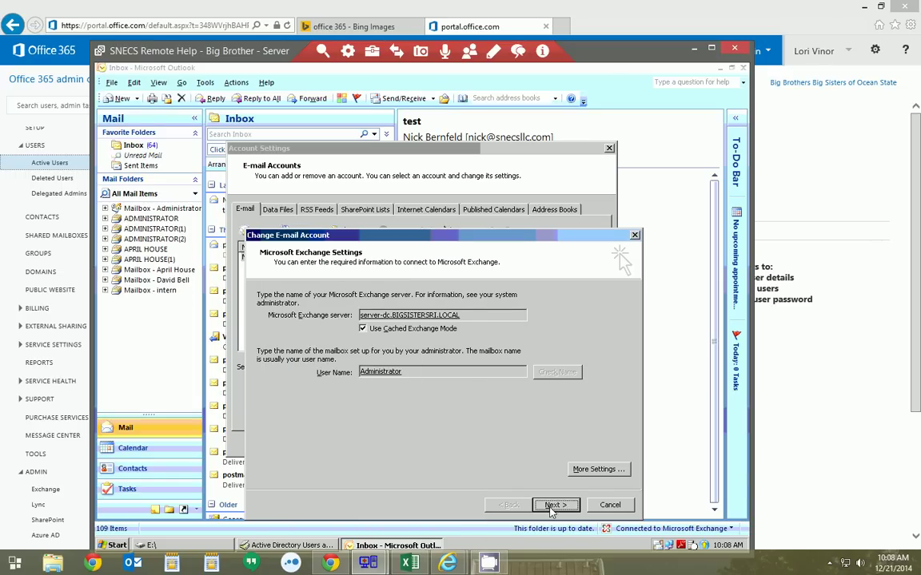
left_click(553, 505)
left_click(552, 505)
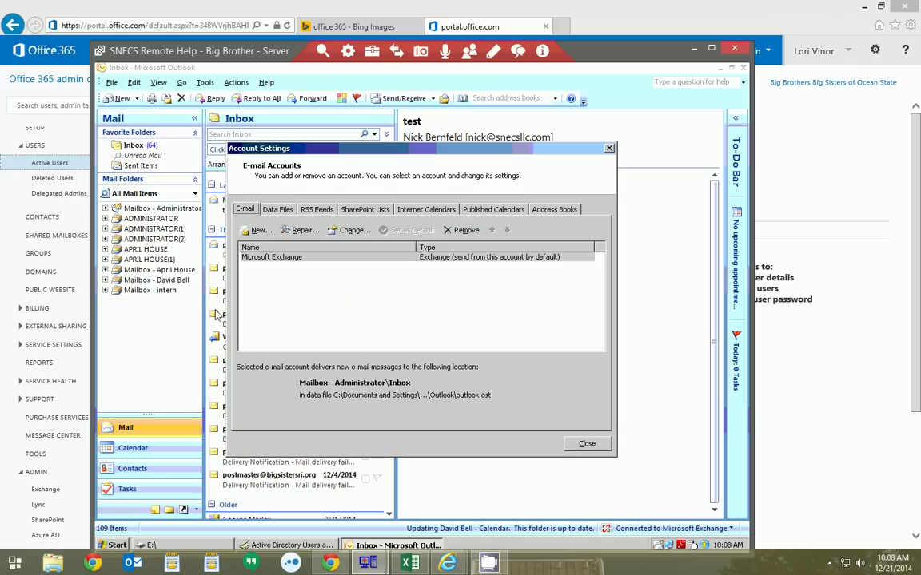
Close Account Settings, nudge the remote session window up, and minimize Outlook 2007
left_click(587, 444)
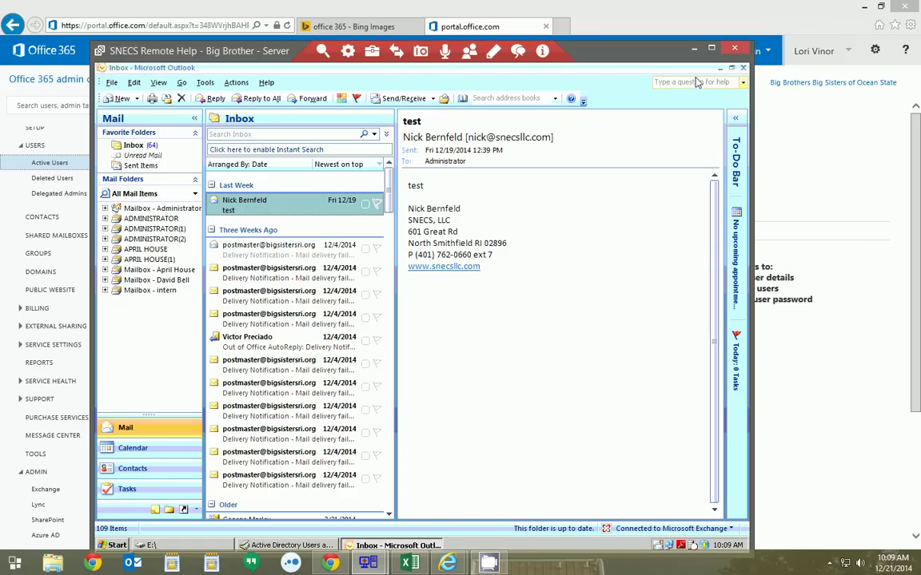
left_click_drag(589, 46, 599, 20)
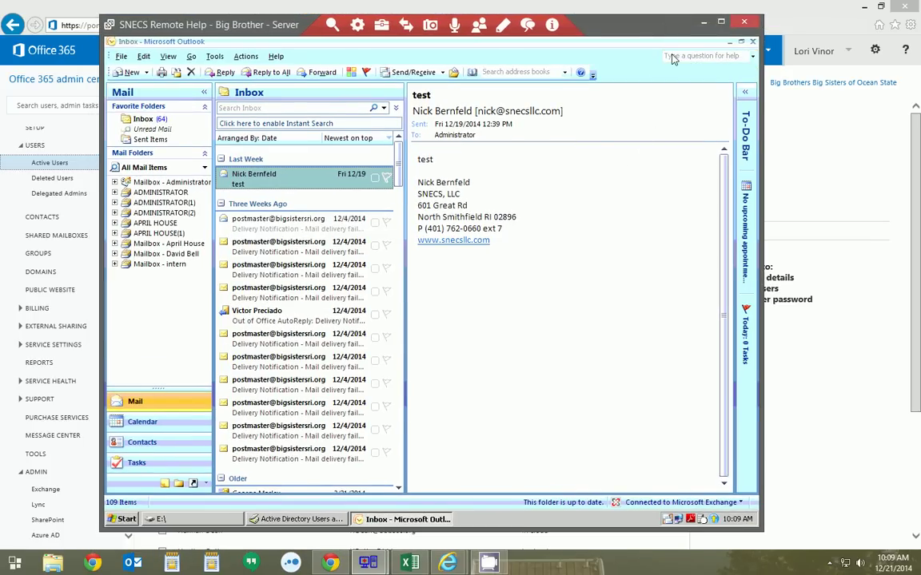
left_click(729, 43)
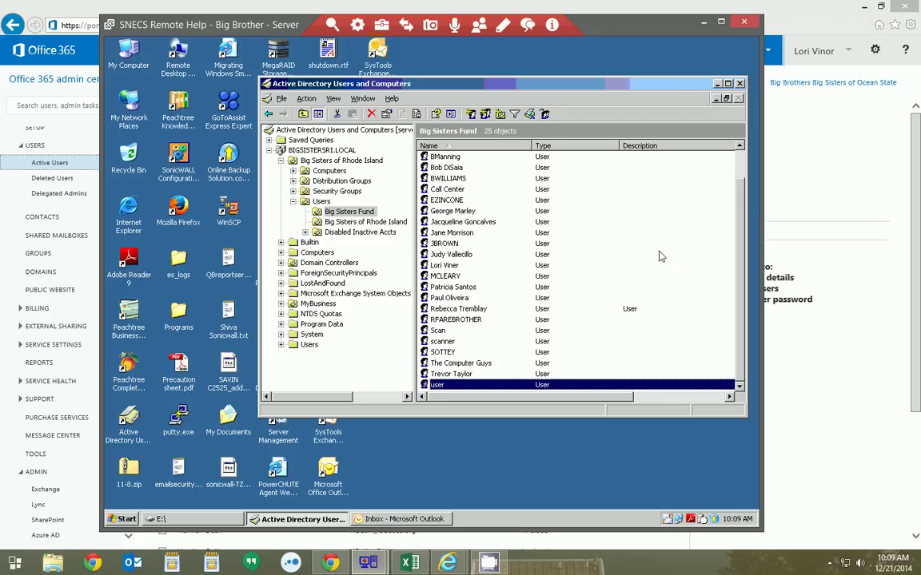
Double-click the SysTools Office365 Migrator desktop icon to launch it
double_click(378, 51)
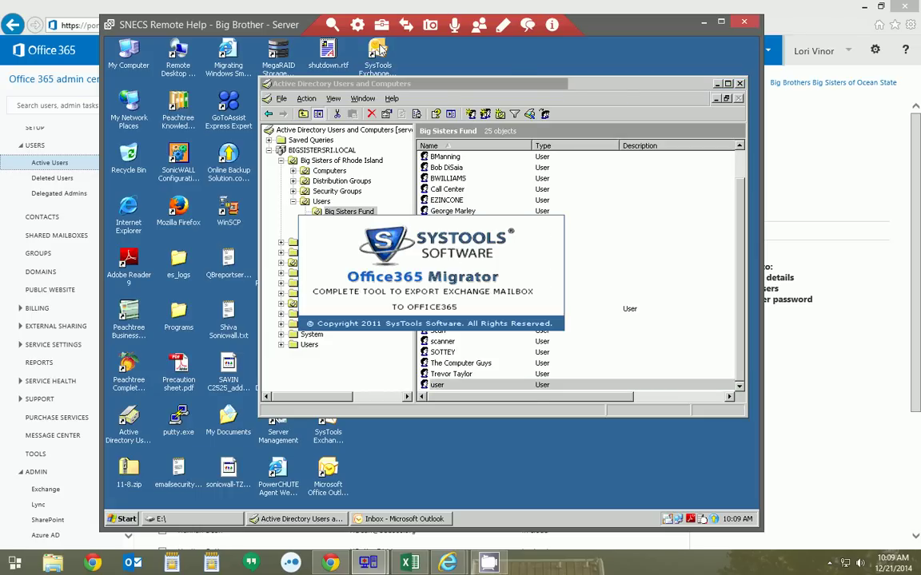